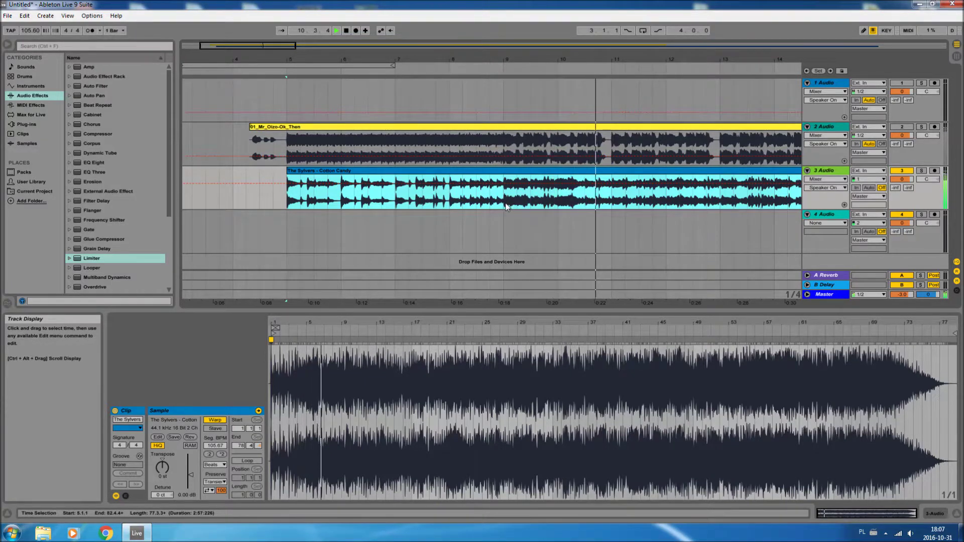
# Delete the Sylvers - Cotton Candy audio on track 3 from bar 9 onward.
pyautogui.moveTo(505, 203); pyautogui.dragTo(631, 205)
pyautogui.press('Delete')
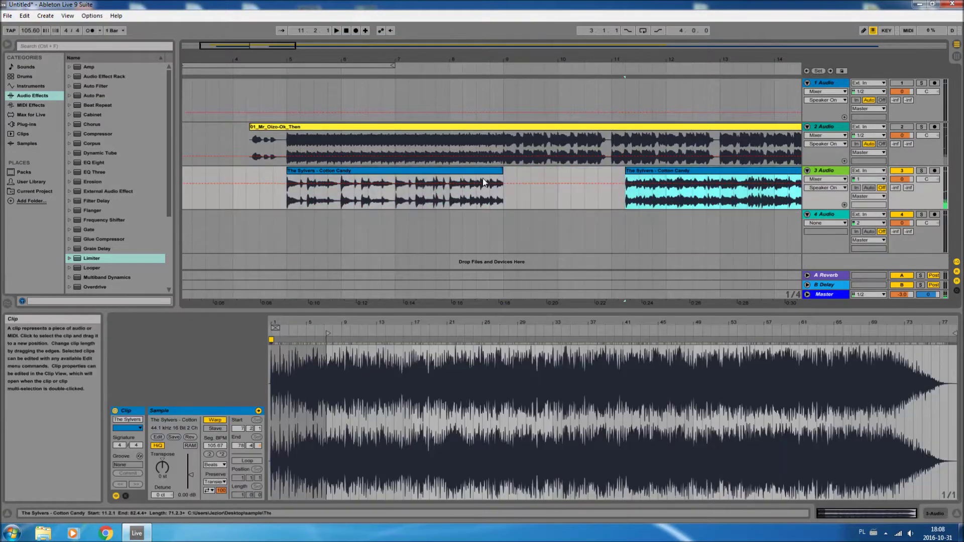
pyautogui.press('Delete')
# Audition the remaining Cotton Candy clip and remove its first bar, so that it starts at bar 6.
pyautogui.click(289, 199)
pyautogui.press('space')
pyautogui.click(309, 172)
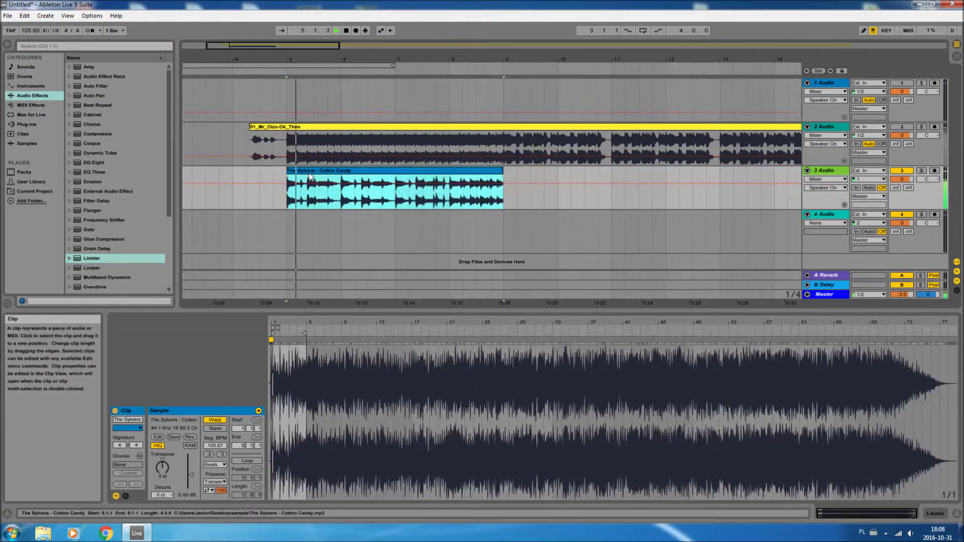
pyautogui.moveTo(287, 204); pyautogui.dragTo(501, 201)
pyautogui.press('Delete')
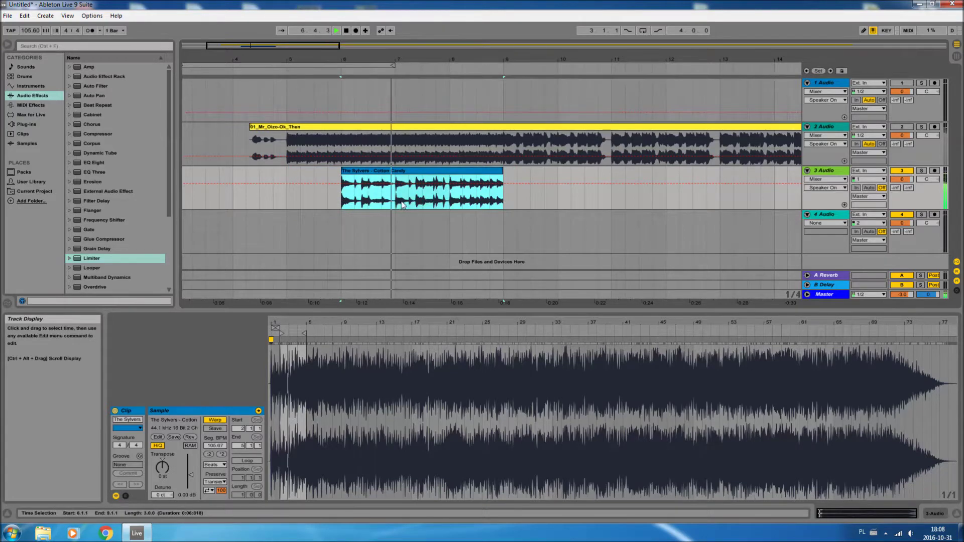
# Split the Cotton Candy clip at bars 7 and 8, and set Detune to 10 ct on all three pieces.
pyautogui.moveTo(399, 203); pyautogui.dragTo(449, 201)
pyautogui.hotkey('ctrl', 'e')
pyautogui.moveTo(331, 196); pyautogui.dragTo(558, 198)
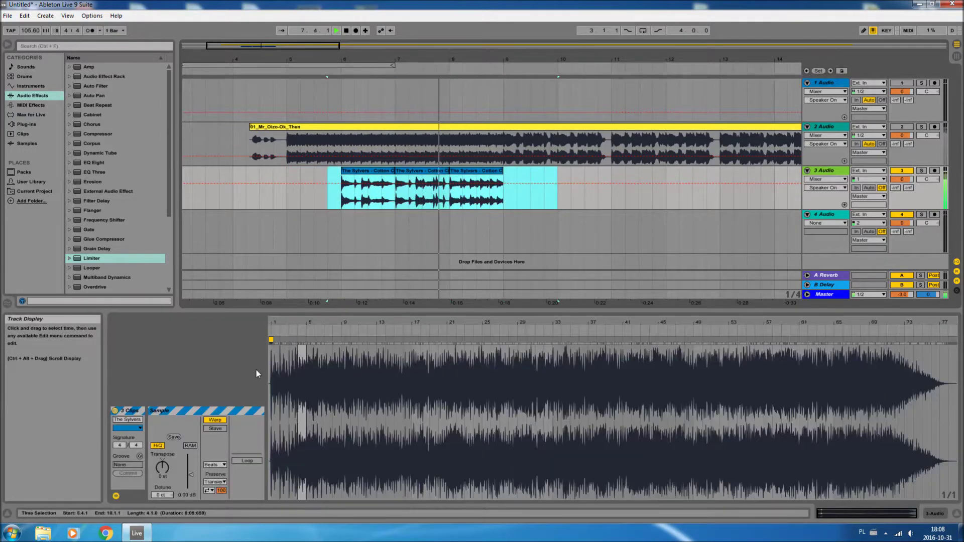
pyautogui.click(160, 496)
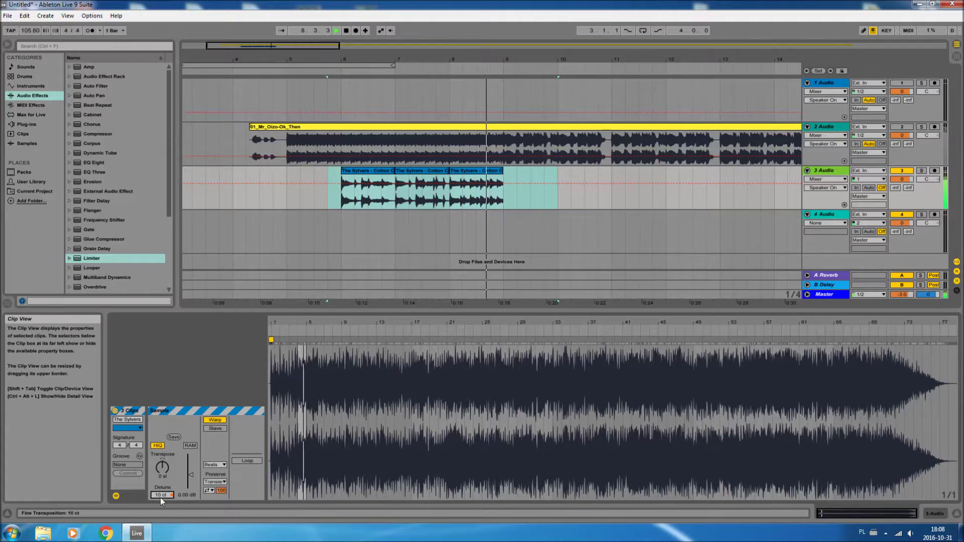
# Stop playback and spread two of the one-bar Cotton Candy clips out to bars 11 and 17.
pyautogui.press('space')
pyautogui.moveTo(411, 191); pyautogui.dragTo(462, 190)
pyautogui.moveTo(633, 190)
pyautogui.mouseDown()
pyautogui.moveTo(740, 193)
pyautogui.moveTo(741, 177)
pyautogui.mouseUp()
pyautogui.press('-')
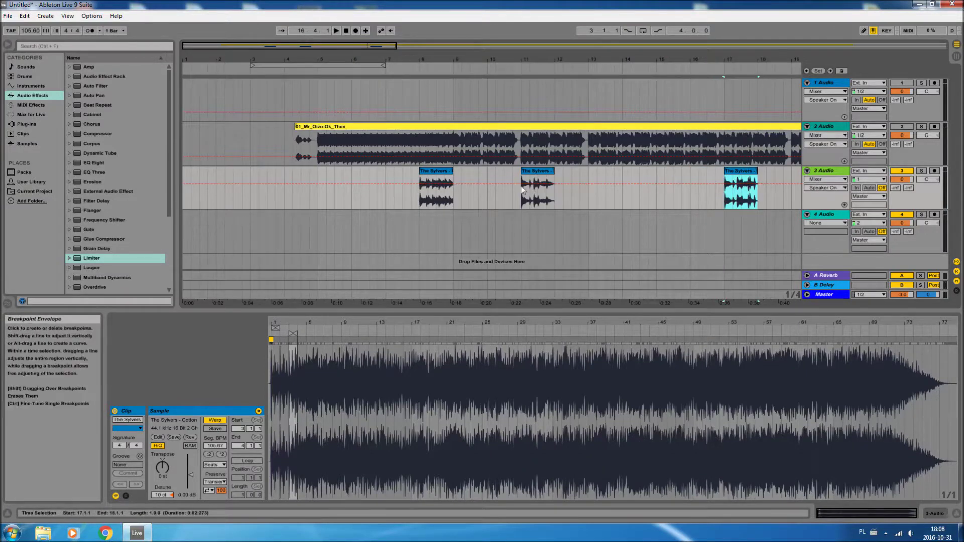
# Move the bar 8 clip to bar 5 and add warp markers at its start and on its second hit.
pyautogui.click(431, 176)
pyautogui.moveTo(342, 198); pyautogui.dragTo(343, 198)
pyautogui.moveTo(300, 325); pyautogui.dragTo(275, 341)
pyautogui.press('space')
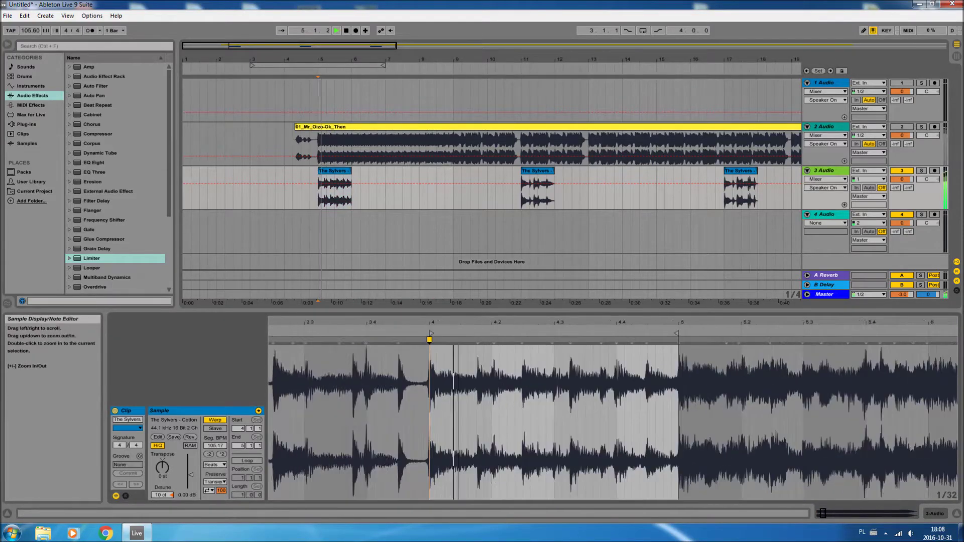
pyautogui.scroll(5, 341, 103)
pyautogui.doubleClick(543, 340)
pyautogui.press('space')
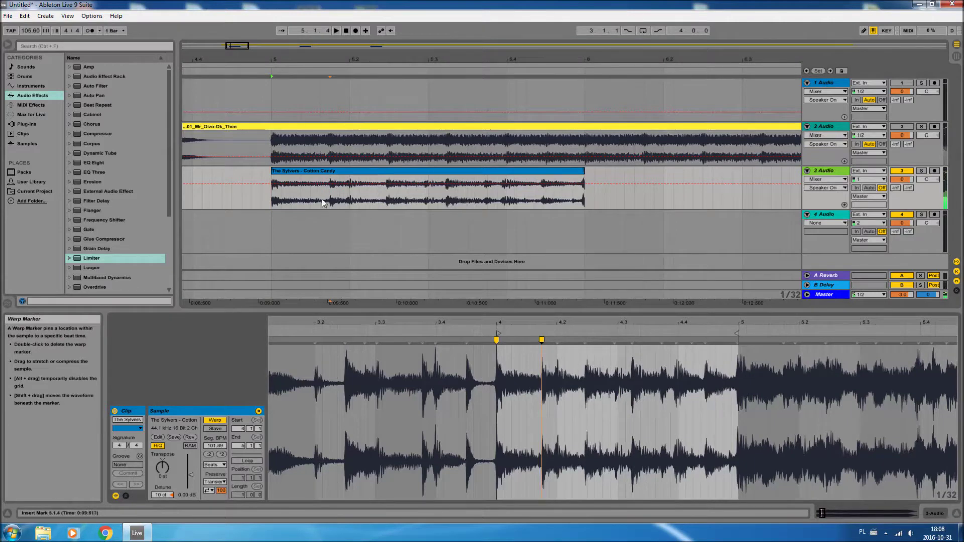
# Split off the three-sixteenth slice of the bar 5 clip and duplicate it repeatedly up to 5.4.4.
pyautogui.moveTo(330, 198); pyautogui.dragTo(389, 198)
pyautogui.hotkey('ctrl', 'e')
pyautogui.press('space')
pyautogui.hotkey('ctrl', 'd')
pyautogui.hotkey('ctrl', 'd')
pyautogui.hotkey('ctrl', 'd')
pyautogui.hotkey('ctrl', 'd')
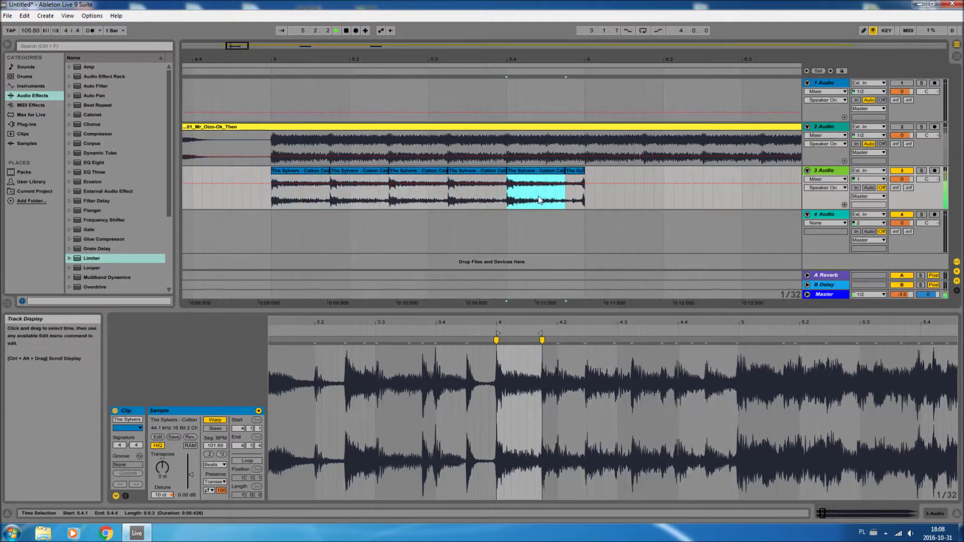
# Duplicate bar 5's slice pattern three times to fill bars 6 to 8.
pyautogui.press('space')
pyautogui.moveTo(367, 199); pyautogui.dragTo(271, 199)
pyautogui.press('space')
pyautogui.moveTo(497, 60); pyautogui.dragTo(496, 46)
pyautogui.hotkey('ctrl', 'd')
pyautogui.hotkey('ctrl', 'd')
pyautogui.hotkey('ctrl', 'd')
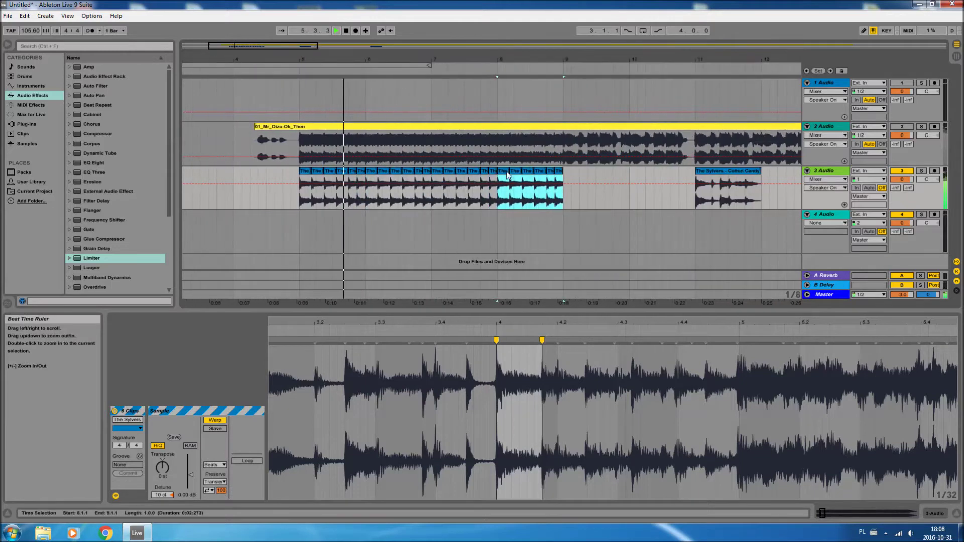
# Add a warp marker at 5.1.1 in the unsliced bar 8 clip, trim its end slightly before bar 9 and realign the marker.
pyautogui.click(735, 340)
pyautogui.moveTo(736, 339); pyautogui.dragTo(739, 340)
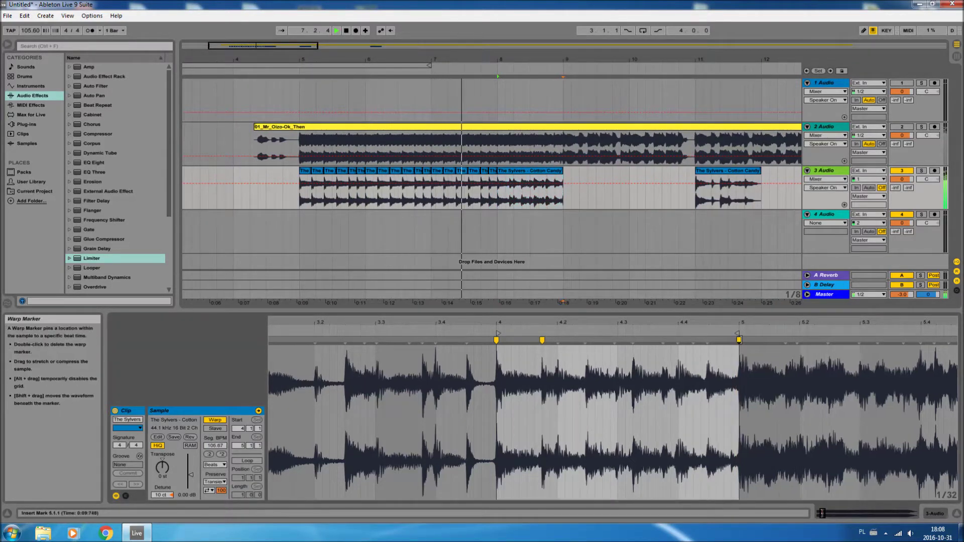
pyautogui.moveTo(567, 59); pyautogui.dragTo(575, 173)
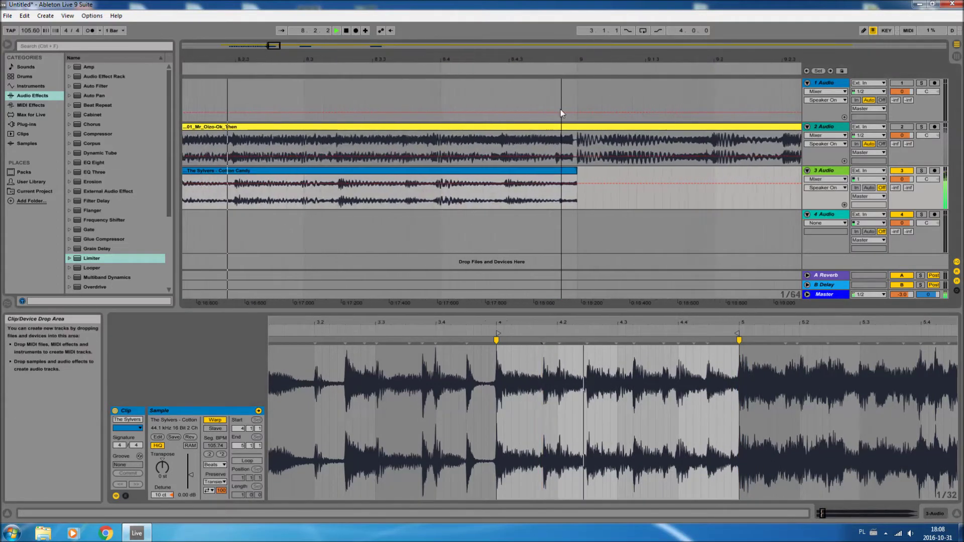
pyautogui.press('+')
pyautogui.keyDown('shift'); pyautogui.click(576, 172); pyautogui.keyUp('shift')
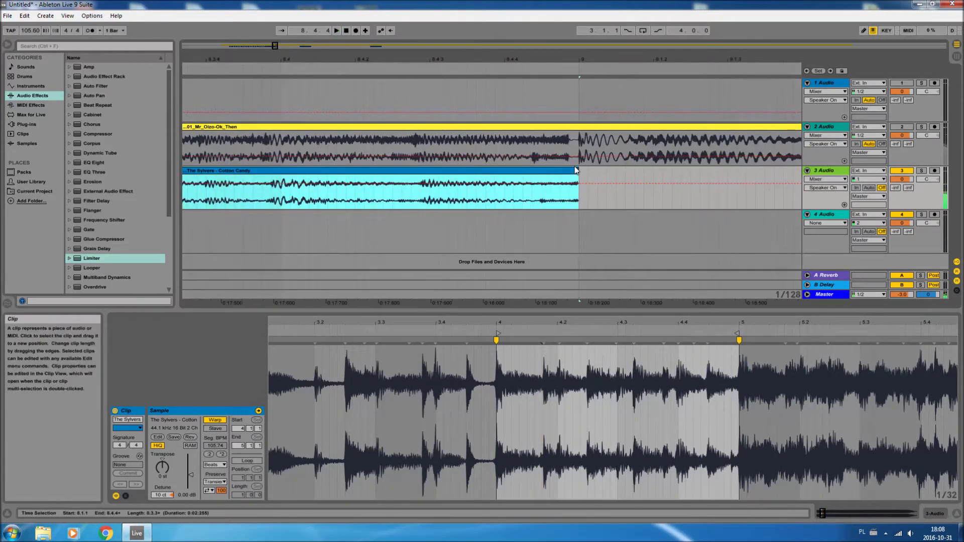
pyautogui.moveTo(575, 172); pyautogui.dragTo(569, 172)
pyautogui.scroll(3, 756, 340)
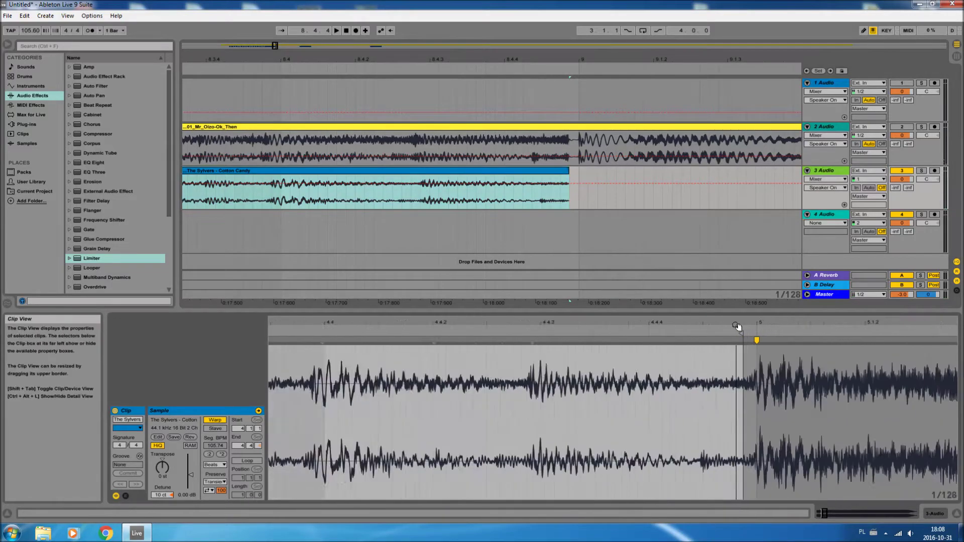
pyautogui.moveTo(759, 341)
pyautogui.mouseDown()
pyautogui.moveTo(737, 340)
pyautogui.moveTo(747, 340)
pyautogui.moveTo(592, 190)
pyautogui.mouseUp()
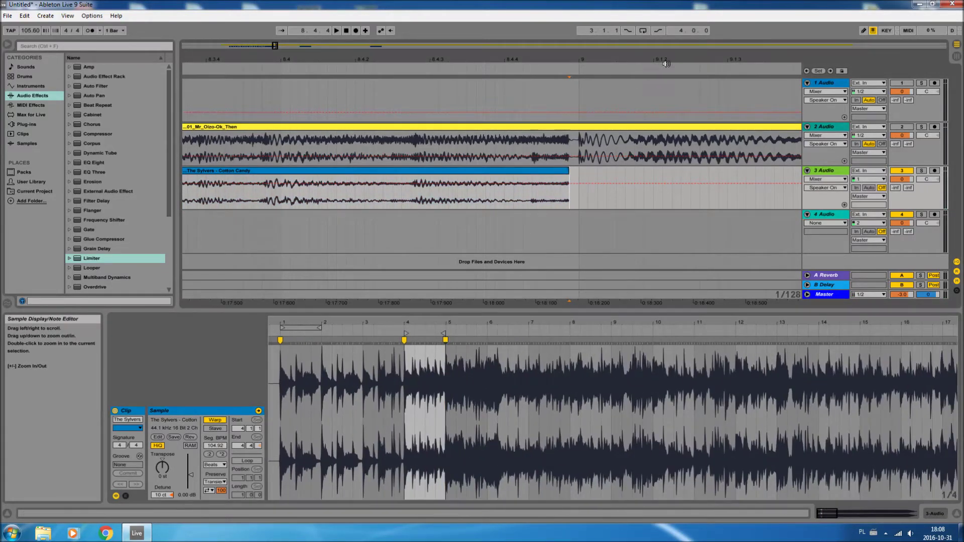
# Move the bar 11 clip to bar 9 and add warp markers at sample positions 2 and 3.
pyautogui.moveTo(665, 60); pyautogui.dragTo(653, 51)
pyautogui.moveTo(616, 179); pyautogui.dragTo(463, 172)
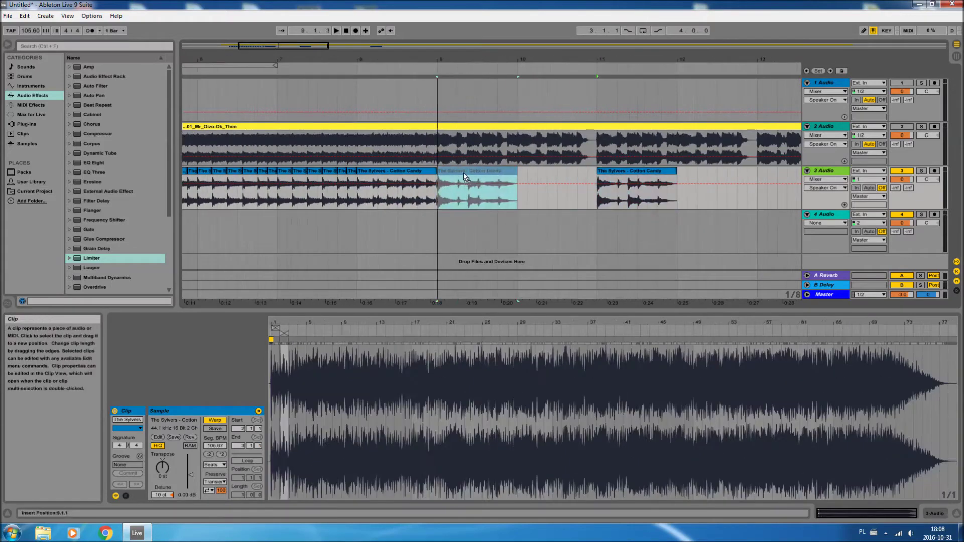
pyautogui.moveTo(291, 321); pyautogui.dragTo(287, 337)
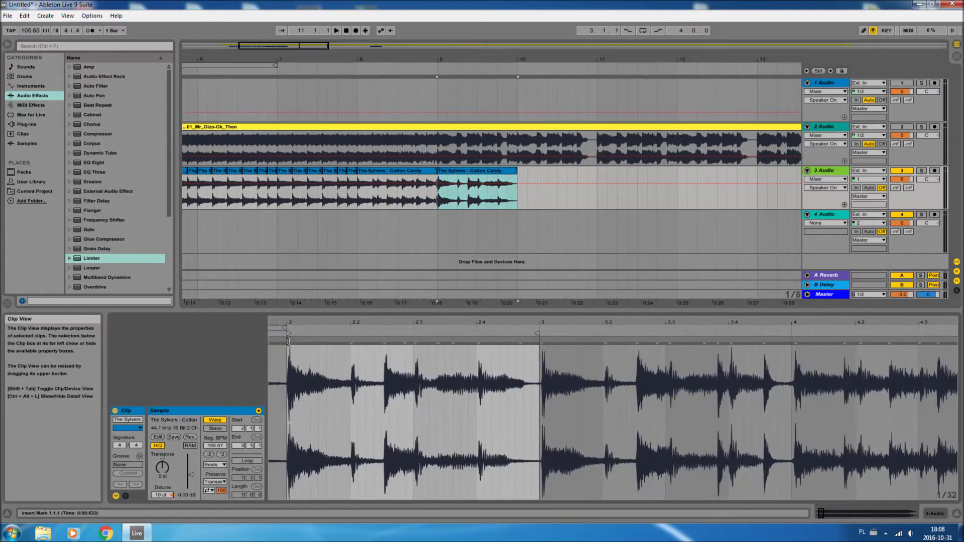
pyautogui.press('space')
pyautogui.moveTo(540, 341)
pyautogui.mouseDown()
pyautogui.moveTo(532, 340)
pyautogui.moveTo(540, 340)
pyautogui.mouseUp()
pyautogui.press('+')
pyautogui.press('+')
pyautogui.press('+')
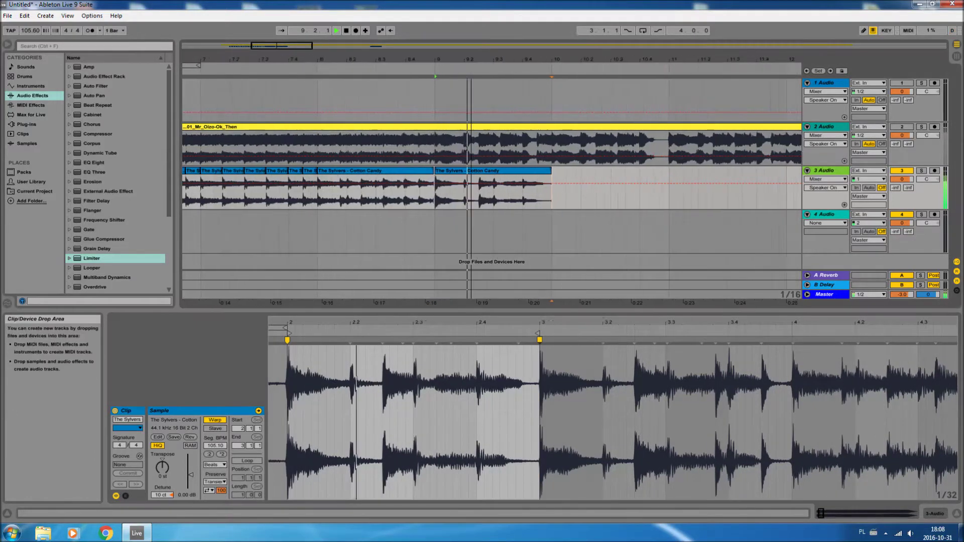
# Add warp markers on the bar 9 clip's hits near 2.2.3 and 2.3, and duplicate the slice from 9.2.3 to 9.3.2.
pyautogui.press('space')
pyautogui.doubleClick(383, 340)
pyautogui.moveTo(415, 340); pyautogui.dragTo(413, 340)
pyautogui.moveTo(537, 197)
pyautogui.mouseDown()
pyautogui.moveTo(607, 197)
pyautogui.moveTo(593, 197)
pyautogui.mouseUp()
pyautogui.hotkey('ctrl', 'd')
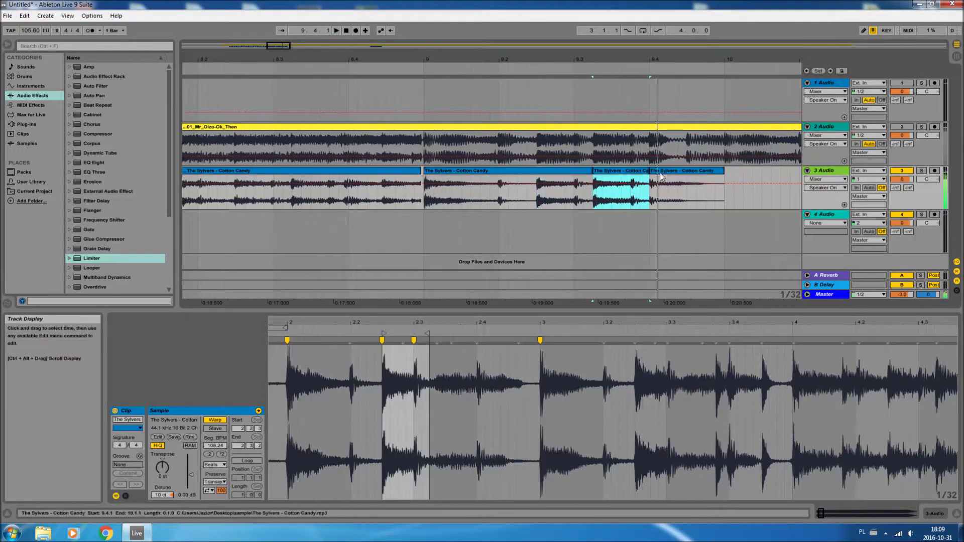
# Add a warp marker on the 2.4 hit and swap the last two slices of bar 9, putting the hit at 9.4.3.
pyautogui.click(661, 204)
pyautogui.doubleClick(478, 340)
pyautogui.moveTo(690, 188); pyautogui.dragTo(719, 195)
pyautogui.moveTo(676, 169); pyautogui.dragTo(742, 170)
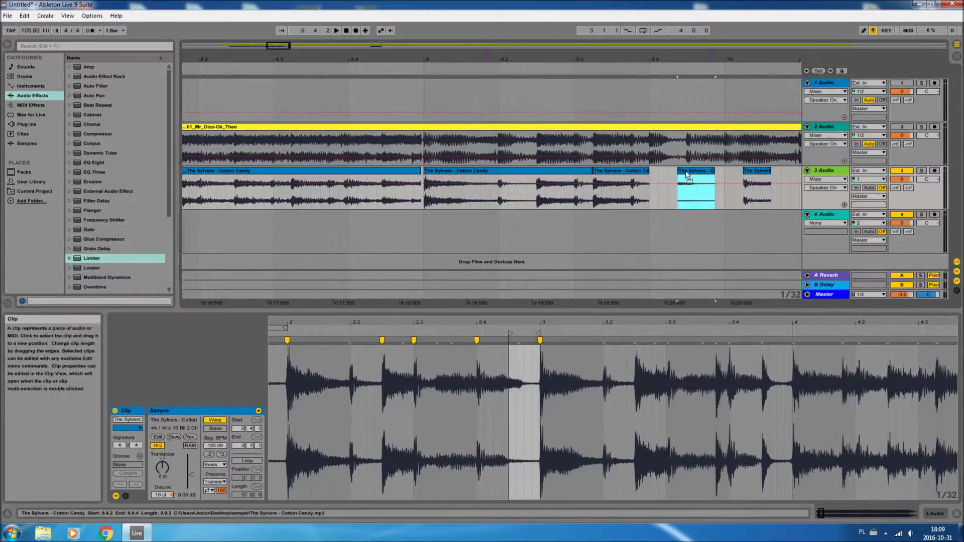
pyautogui.hotkey('ctrl', 'z')
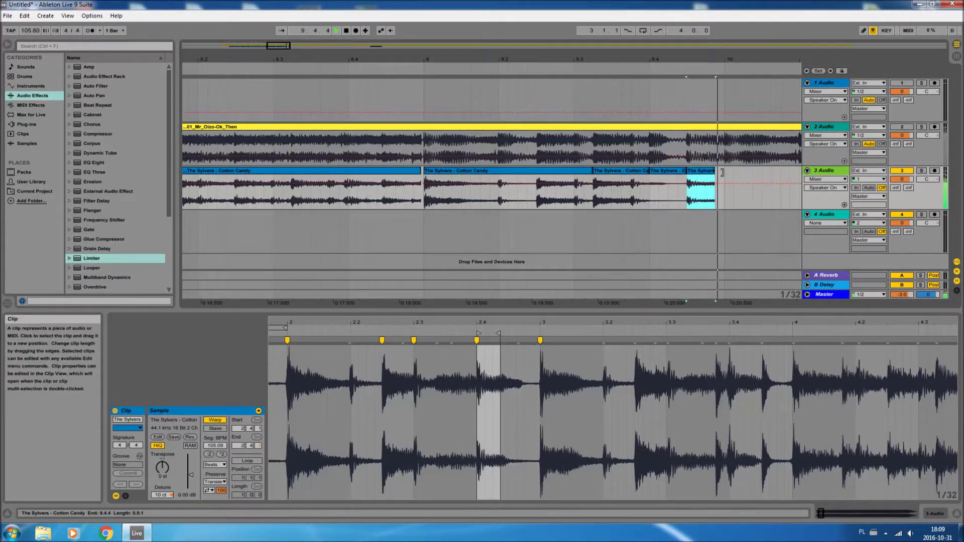
pyautogui.click(733, 64)
pyautogui.press('space')
pyautogui.press('-')
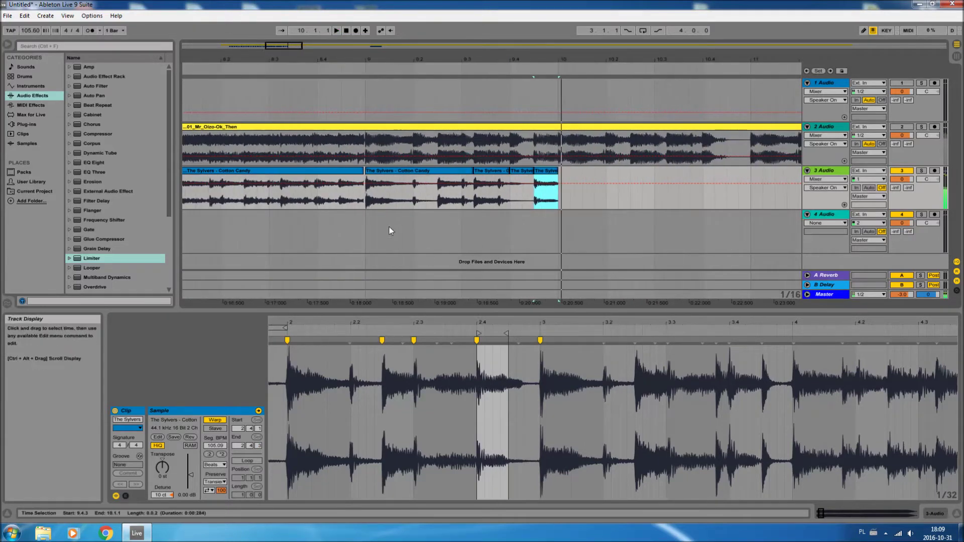
# Duplicate the sliced bar 9 pattern into bar 10 and play it back.
pyautogui.click(452, 198)
pyautogui.keyDown('shift'); pyautogui.click(560, 197); pyautogui.keyUp('shift')
pyautogui.hotkey('ctrl', 'd')
pyautogui.press('space')
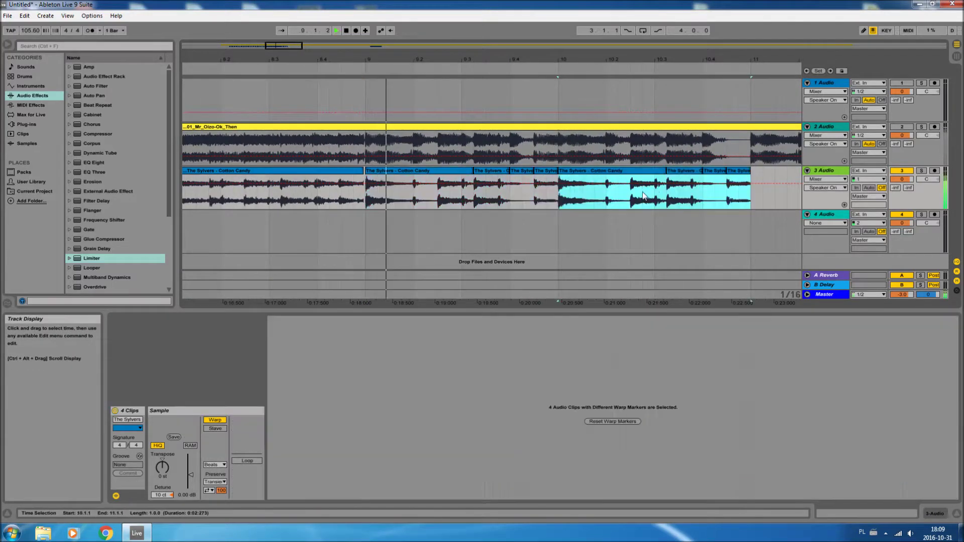
# Delete the slice at 10.4.3 and set the gain of the slice before it to -10 dB.
pyautogui.click(738, 171)
pyautogui.press('Delete')
pyautogui.click(724, 171)
pyautogui.click(187, 495)
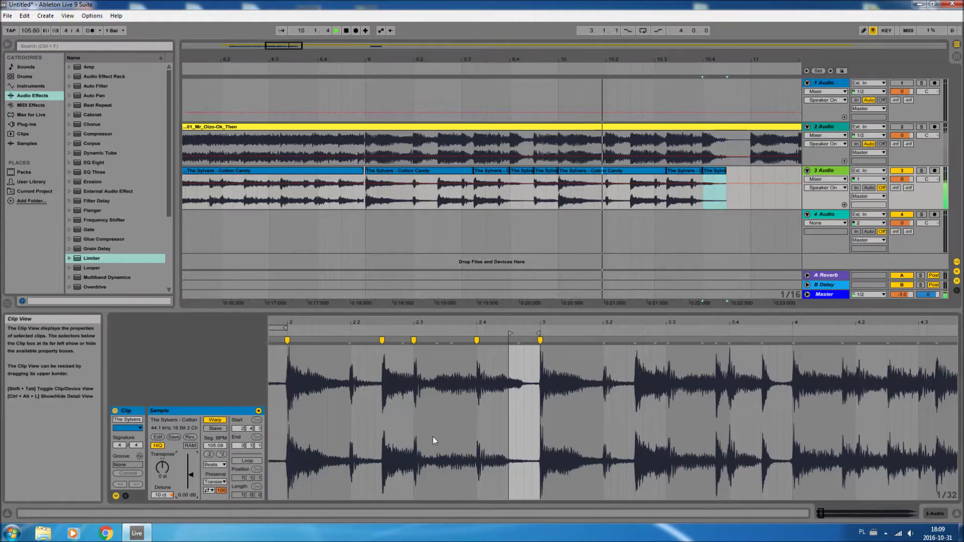
pyautogui.write('-10')
pyautogui.press('Return')
pyautogui.press('space')
# Duplicate the slice pattern of bars 9 and 10 into bars 11 and 12.
pyautogui.moveTo(366, 200); pyautogui.dragTo(438, 201)
pyautogui.moveTo(578, 195); pyautogui.dragTo(592, 209)
pyautogui.press('-')
pyautogui.press('space')
pyautogui.hotkey('ctrl', 'd')
# Move the bar 17 clip to bar 13, set 1.1.1 at its first hit and add a warp marker at 2.1.1.
pyautogui.moveTo(543, 59); pyautogui.dragTo(342, 45)
pyautogui.moveTo(656, 167); pyautogui.dragTo(475, 178)
pyautogui.moveTo(286, 327); pyautogui.dragTo(289, 361)
pyautogui.rightClick(306, 340)
pyautogui.click(327, 228)
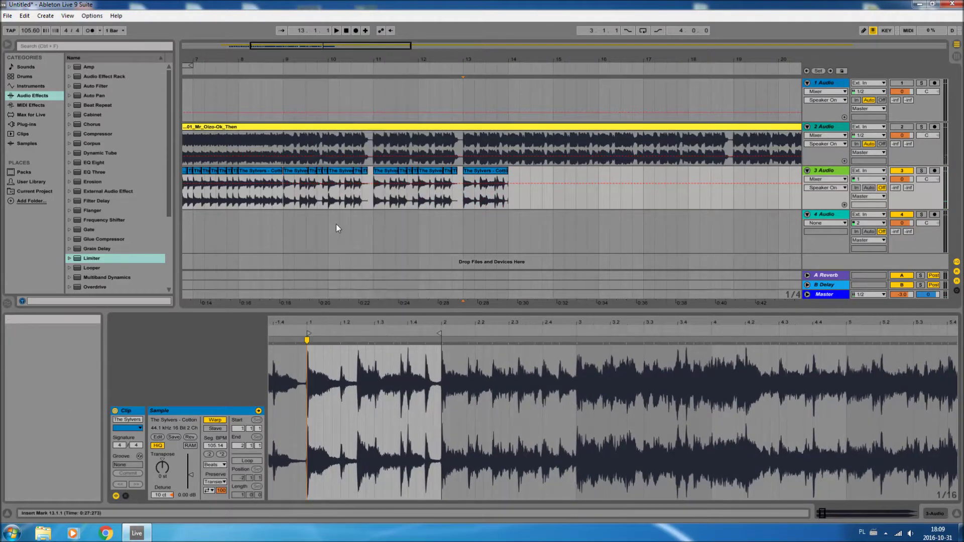
pyautogui.moveTo(442, 323)
pyautogui.mouseDown()
pyautogui.moveTo(559, 326)
pyautogui.moveTo(558, 341)
pyautogui.mouseUp()
pyautogui.doubleClick(559, 340)
# Cut up bar 13 and place copies of the 13.2.3 hit at 13.2.4 and 13.3.2.
pyautogui.moveTo(476, 68)
pyautogui.mouseDown()
pyautogui.moveTo(491, 91)
pyautogui.moveTo(487, 67)
pyautogui.mouseUp()
pyautogui.press('Right')
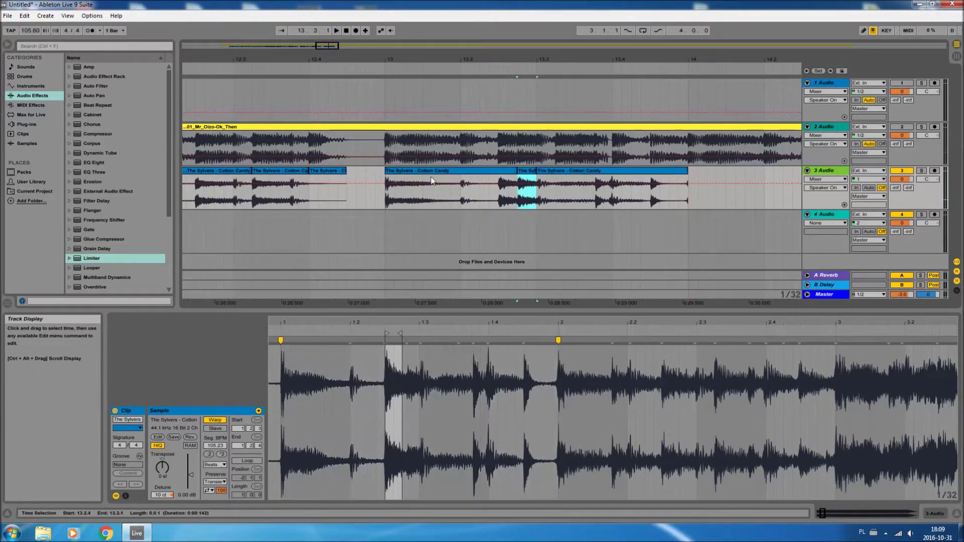
pyautogui.hotkey('ctrl', 'e')
pyautogui.press('space')
pyautogui.moveTo(557, 184); pyautogui.dragTo(594, 186)
pyautogui.hotkey('ctrl', 'e')
pyautogui.press('space')
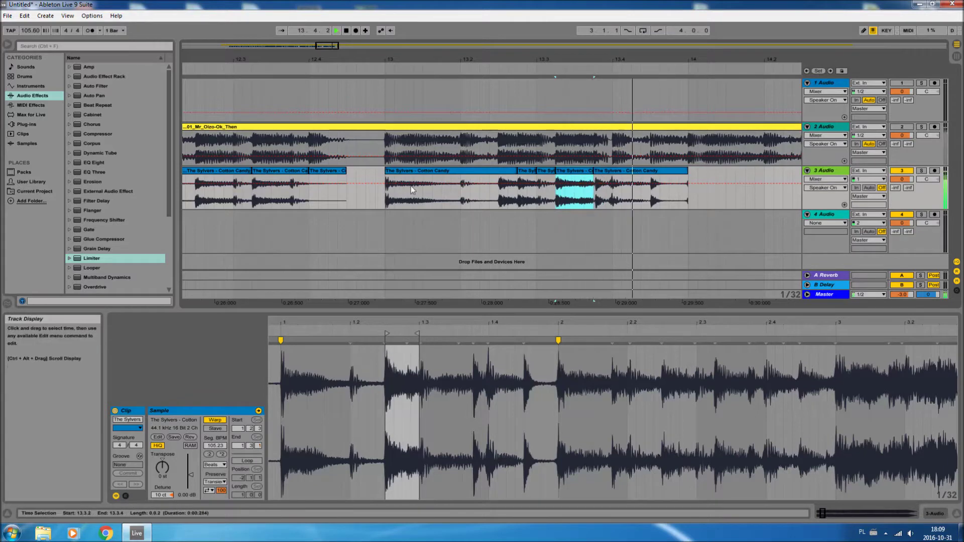
# Add warp markers on the hits near 1.2.3 and 1.3 in bar 13's first clip and its short slices.
pyautogui.click(485, 205)
pyautogui.click(358, 349)
pyautogui.doubleClick(382, 347)
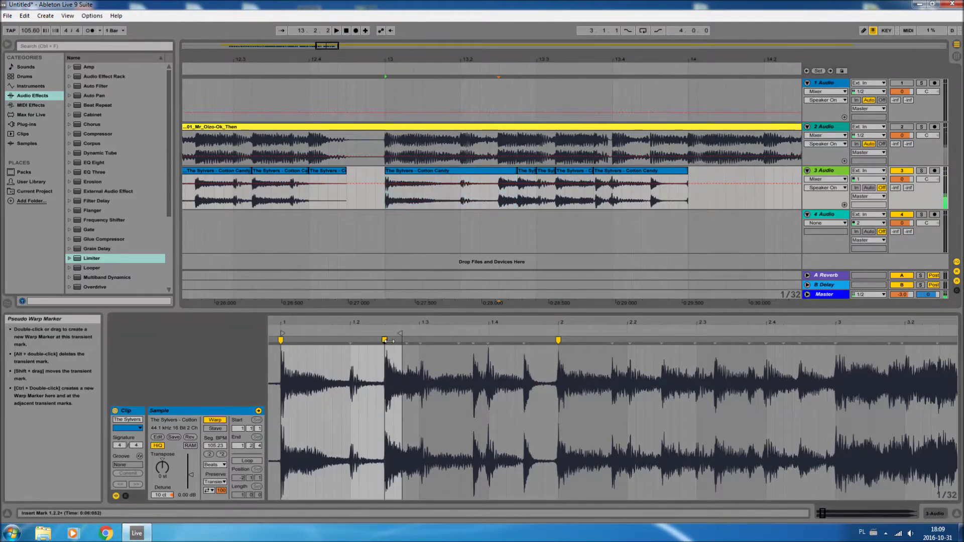
pyautogui.moveTo(500, 198); pyautogui.dragTo(518, 198)
pyautogui.click(544, 182)
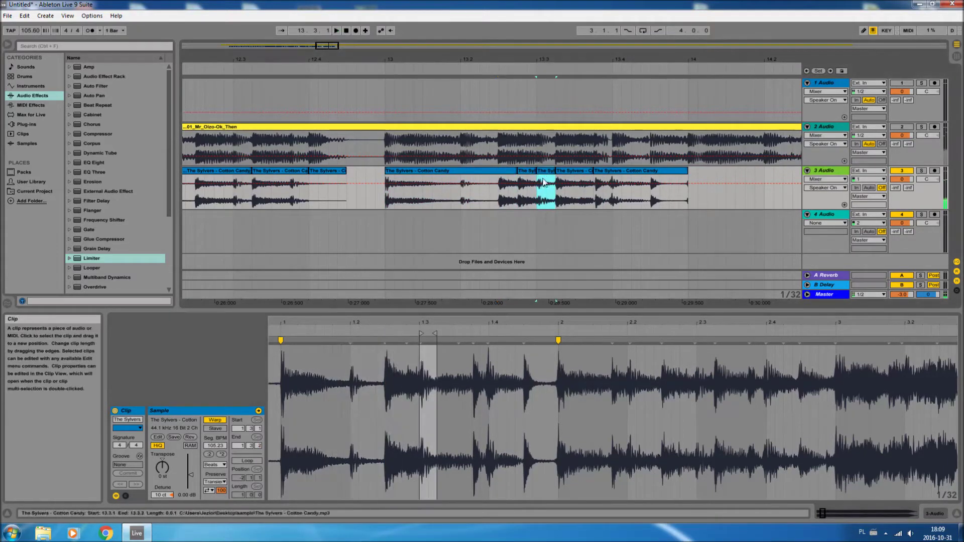
pyautogui.doubleClick(424, 345)
pyautogui.click(577, 177)
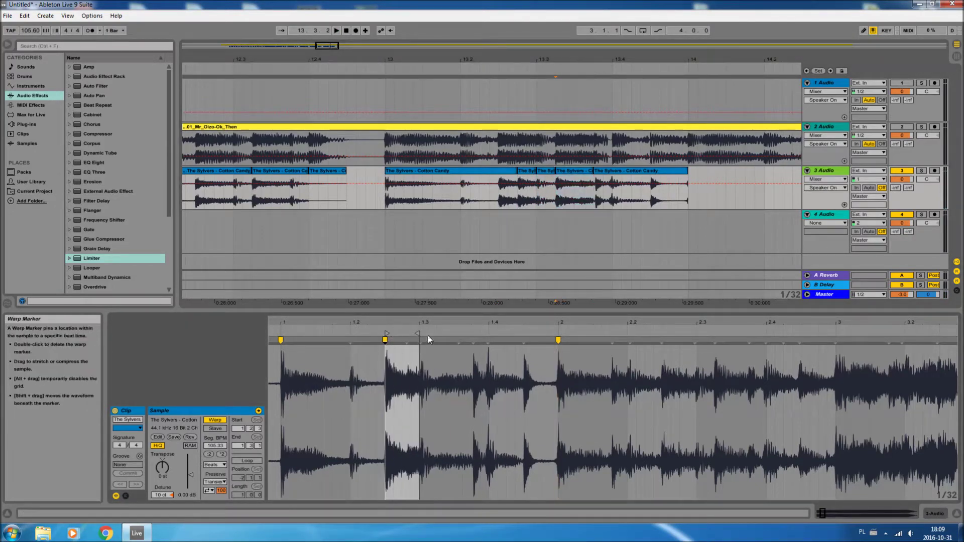
pyautogui.click(576, 184)
# Add a warp marker at the 1.3.4 hit of bar 13's last clip and cut a short gap before 13.4.1.
pyautogui.click(618, 184)
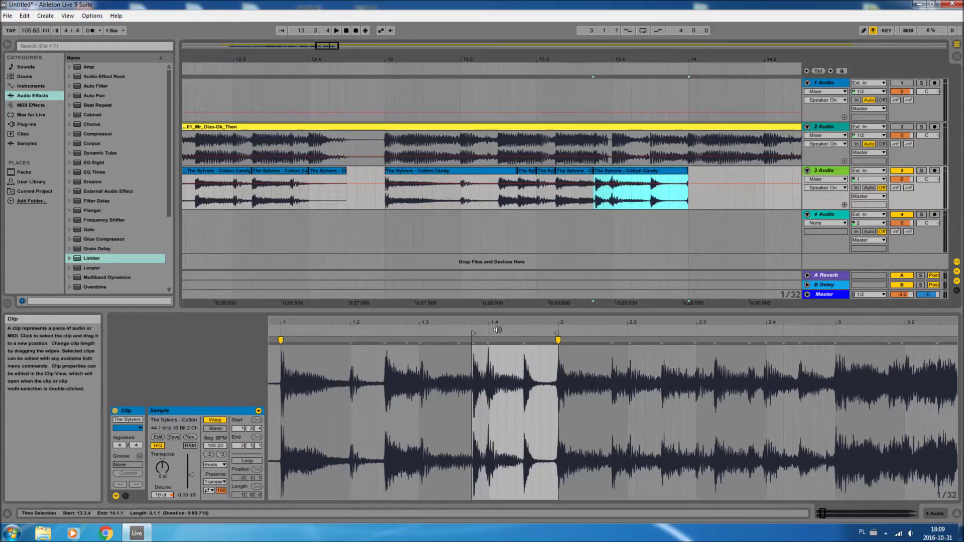
pyautogui.doubleClick(474, 340)
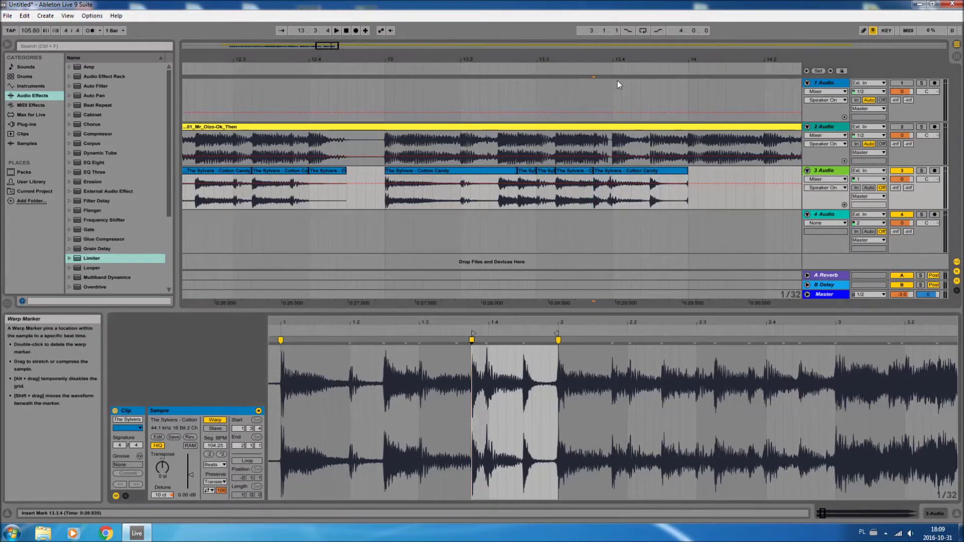
pyautogui.scroll(4, 616, 92)
pyautogui.press('Delete')
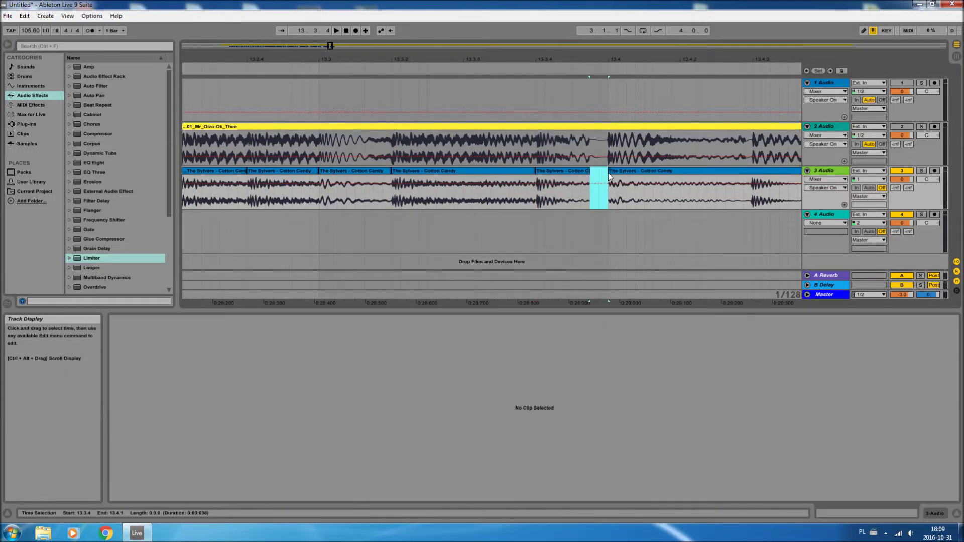
# Remove the first half of the 13.4.1 clip, move the rest to 13.4.1 and add a warp marker on its hit.
pyautogui.click(623, 197)
pyautogui.moveTo(714, 63); pyautogui.dragTo(714, 51)
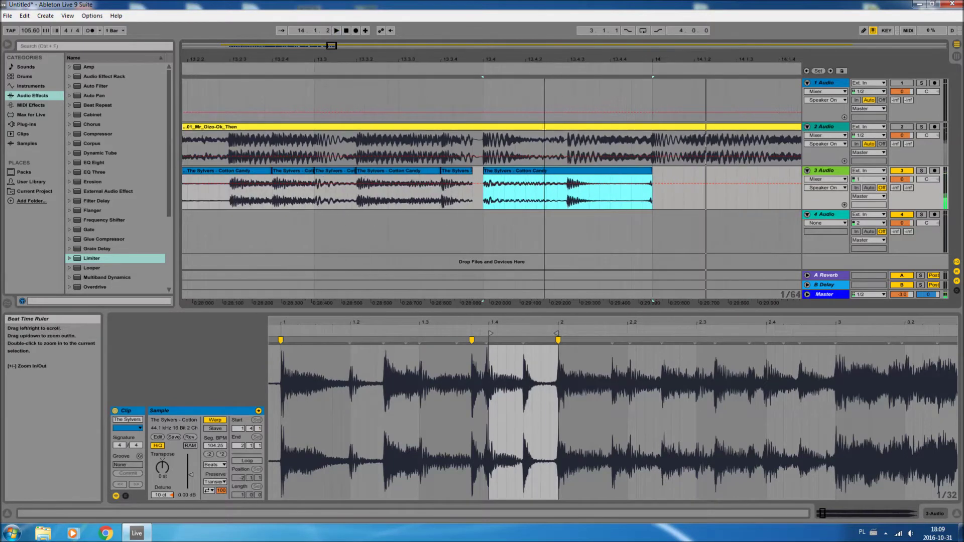
pyautogui.moveTo(566, 205); pyautogui.dragTo(478, 197)
pyautogui.press('Delete')
pyautogui.moveTo(628, 188); pyautogui.dragTo(547, 191)
pyautogui.doubleClick(524, 340)
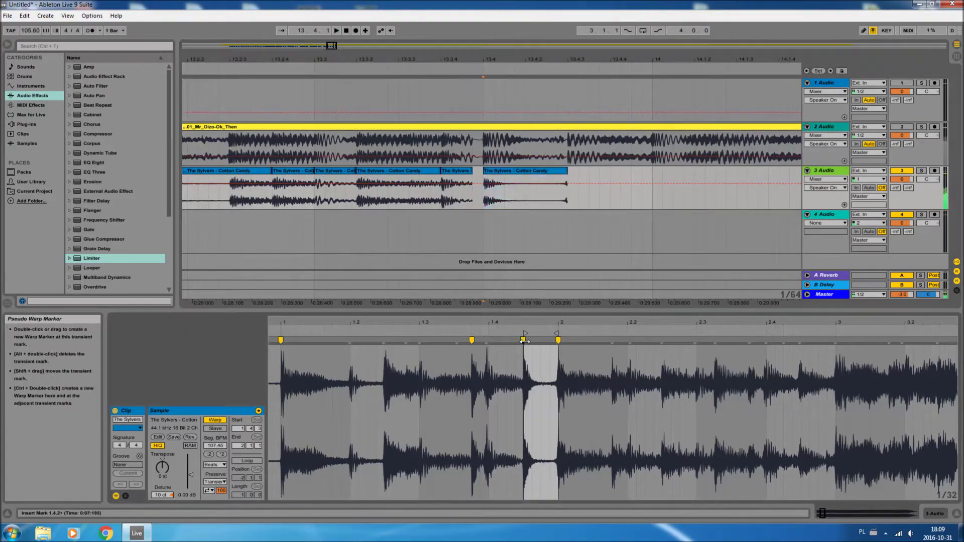
# Copy the section from 13.1.3 to 13.2 to 13.4.3 and add a warp marker on its hit near 1.2.
pyautogui.hotkey('ctrl', 'z')
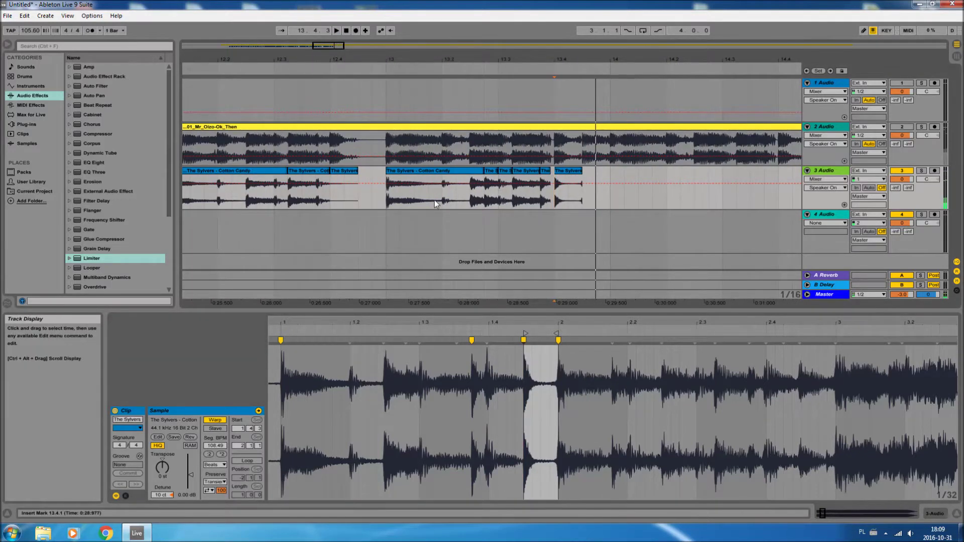
pyautogui.click(417, 203)
pyautogui.moveTo(418, 200); pyautogui.dragTo(441, 201)
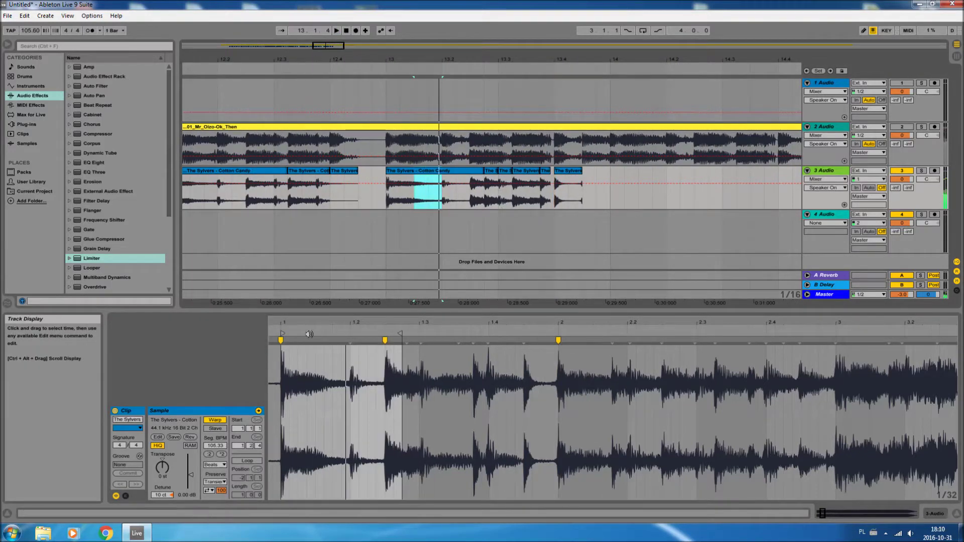
pyautogui.click(589, 198)
pyautogui.hotkey('ctrl', 'v')
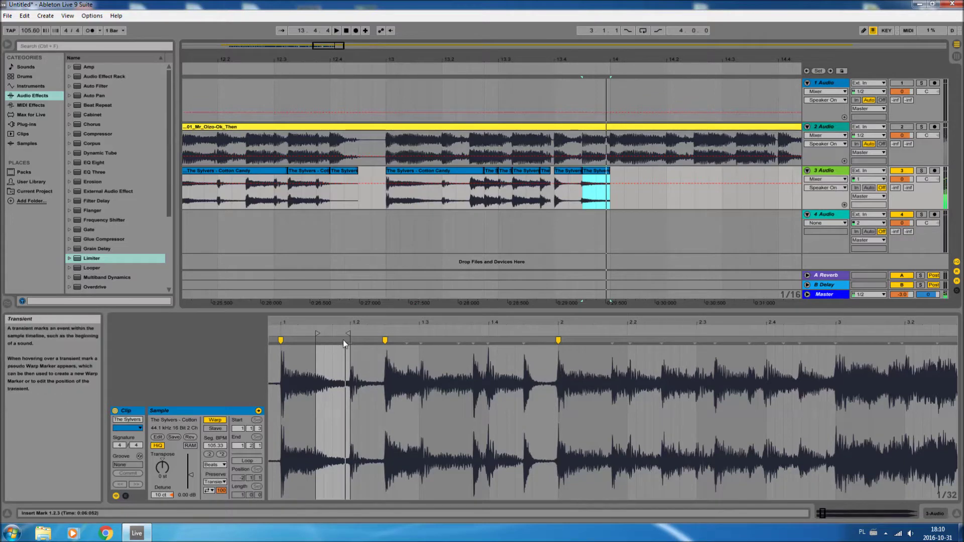
pyautogui.doubleClick(350, 339)
# Repeat bar 13 of track 3 through bar 16 and duplicate bars 9 to 16 directly after them, up to bar 25.
pyautogui.moveTo(387, 199); pyautogui.dragTo(610, 200)
pyautogui.hotkey('ctrl', 'd')
pyautogui.hotkey('ctrl', 'd')
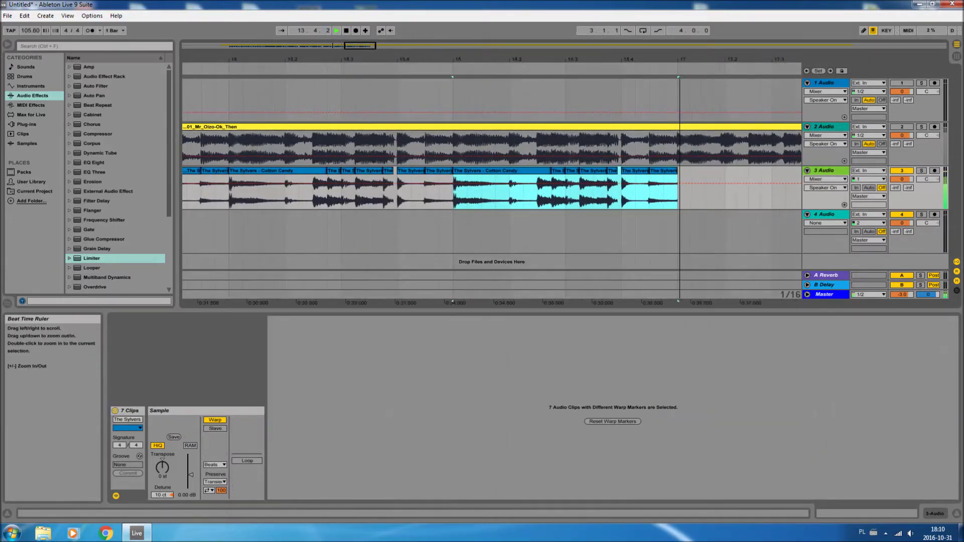
pyautogui.moveTo(653, 68); pyautogui.dragTo(543, 84)
pyautogui.moveTo(372, 201); pyautogui.dragTo(554, 206)
pyautogui.hotkey('ctrl', 'd')
# Copy the intro clips of bars 5 to 8 on track 3 and paste them at bar 25.
pyautogui.moveTo(287, 199); pyautogui.dragTo(384, 202)
pyautogui.moveTo(387, 67); pyautogui.dragTo(248, 67)
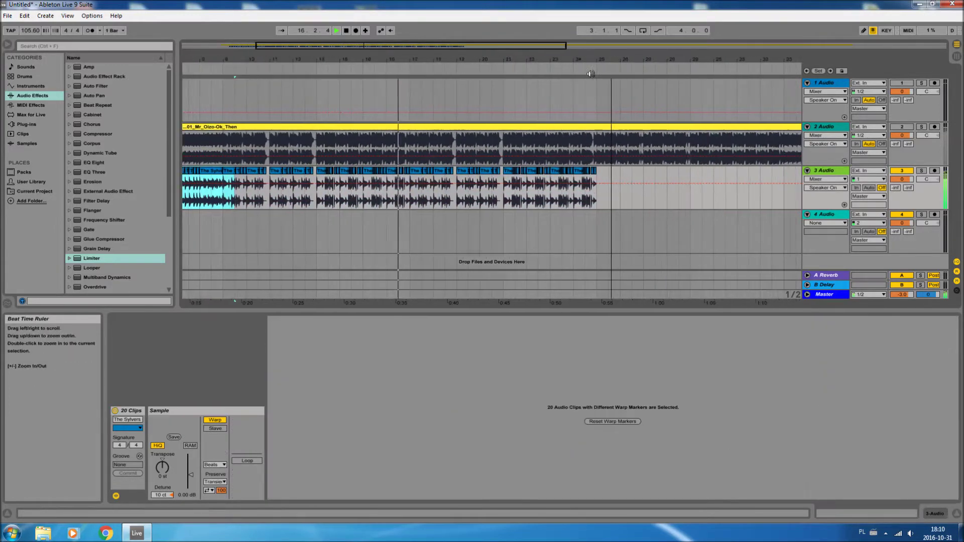
pyautogui.click(588, 204)
pyautogui.hotkey('ctrl', 'v')
# Trim the clip at bar 29 of track 3 so that it ends at 29.1.4.
pyautogui.moveTo(591, 68); pyautogui.dragTo(593, 215)
pyautogui.click(595, 176)
pyautogui.click(596, 171)
pyautogui.moveTo(609, 64); pyautogui.dragTo(609, 100)
pyautogui.moveTo(592, 193); pyautogui.dragTo(619, 193)
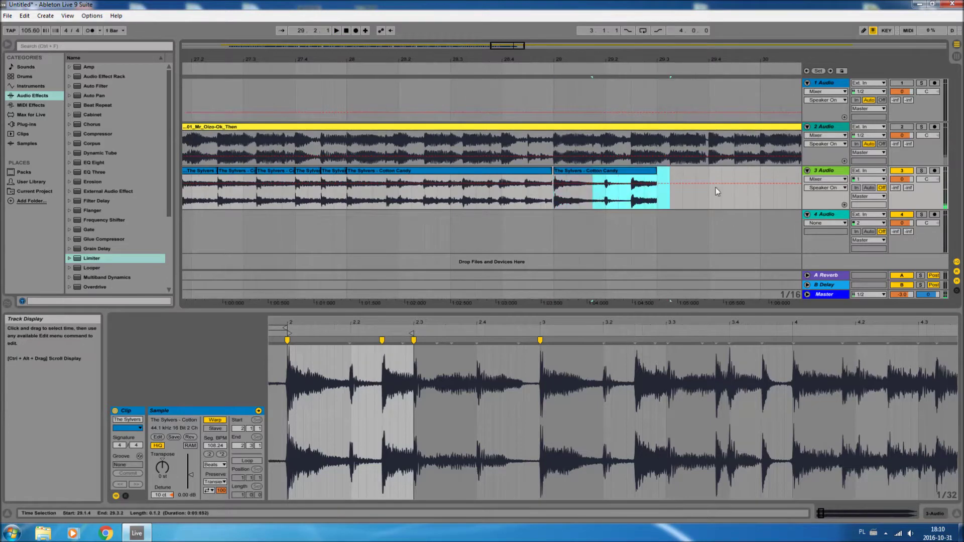
pyautogui.press('Delete')
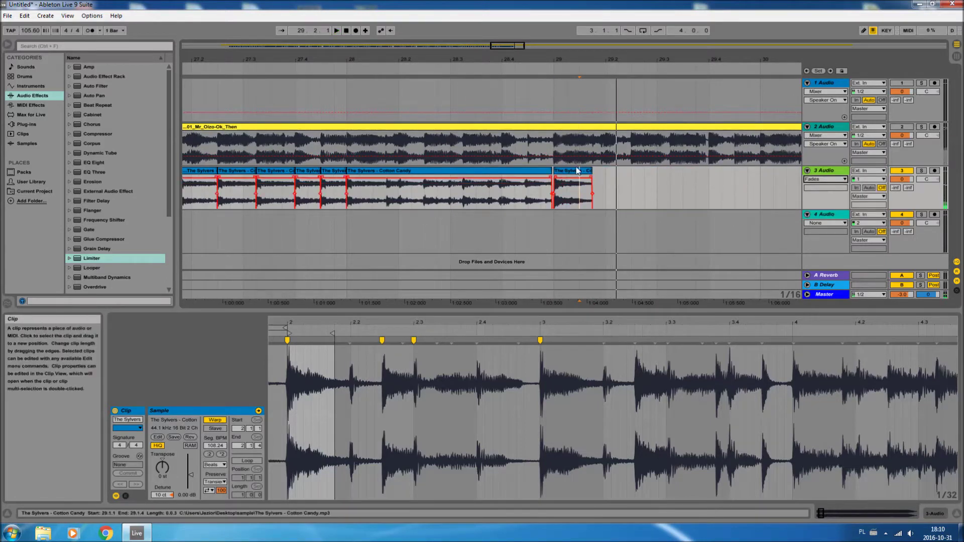
# Play the ending at bar 29 and switch track 3's envelope display from Fades to None.
pyautogui.press('space')
pyautogui.press('+')
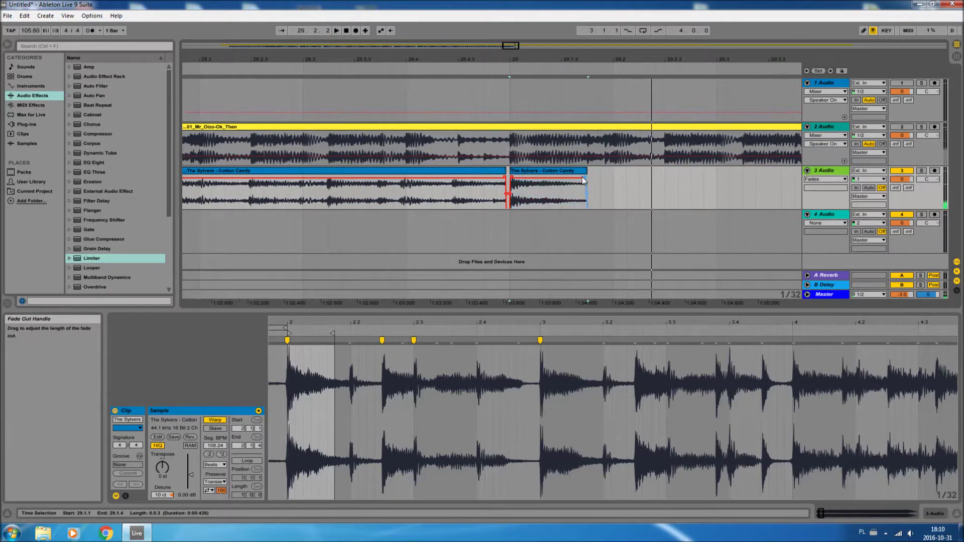
pyautogui.click(826, 179)
pyautogui.click(827, 193)
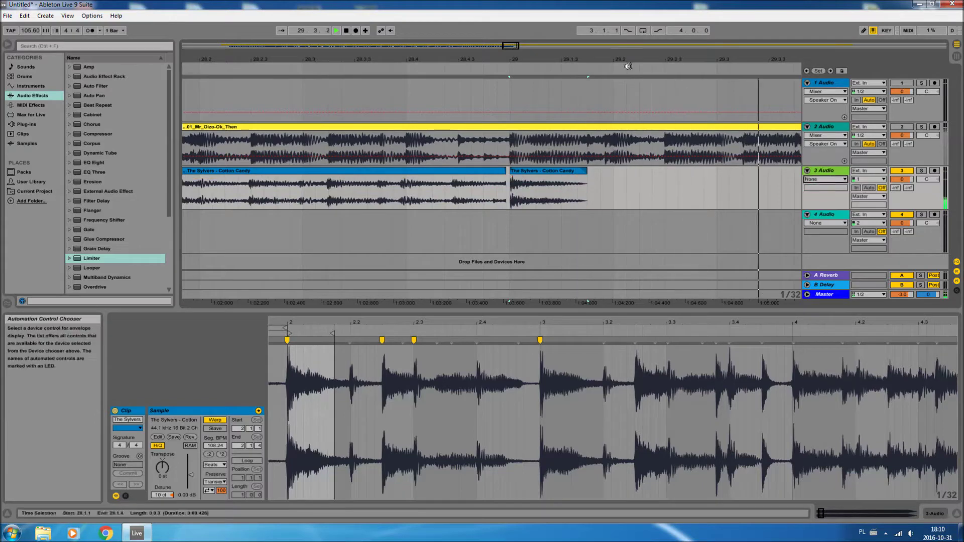
# Add a Compressor to track 3 with a threshold of -24.0 dB.
pyautogui.press('-')
pyautogui.press('-')
pyautogui.press('-')
pyautogui.press('-')
pyautogui.click(232, 201)
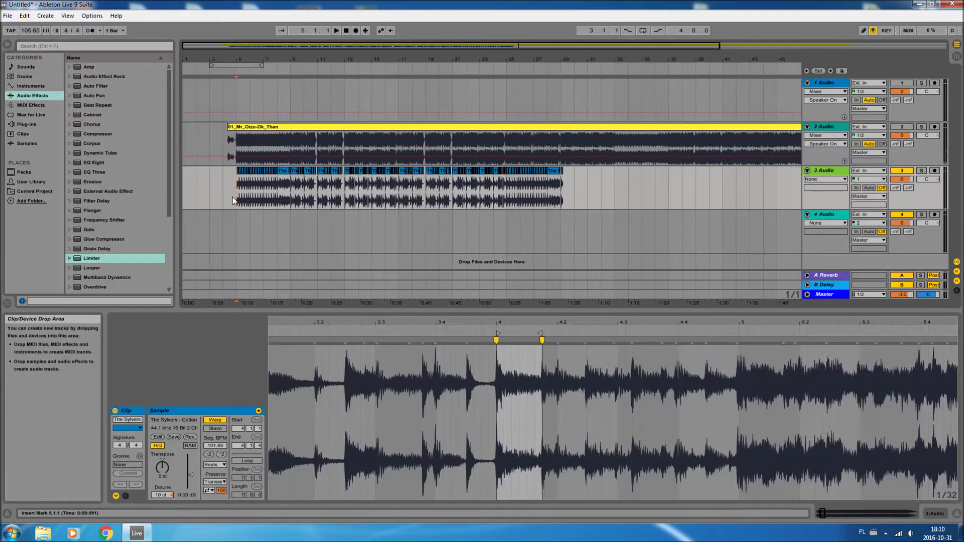
pyautogui.moveTo(88, 135); pyautogui.dragTo(180, 463)
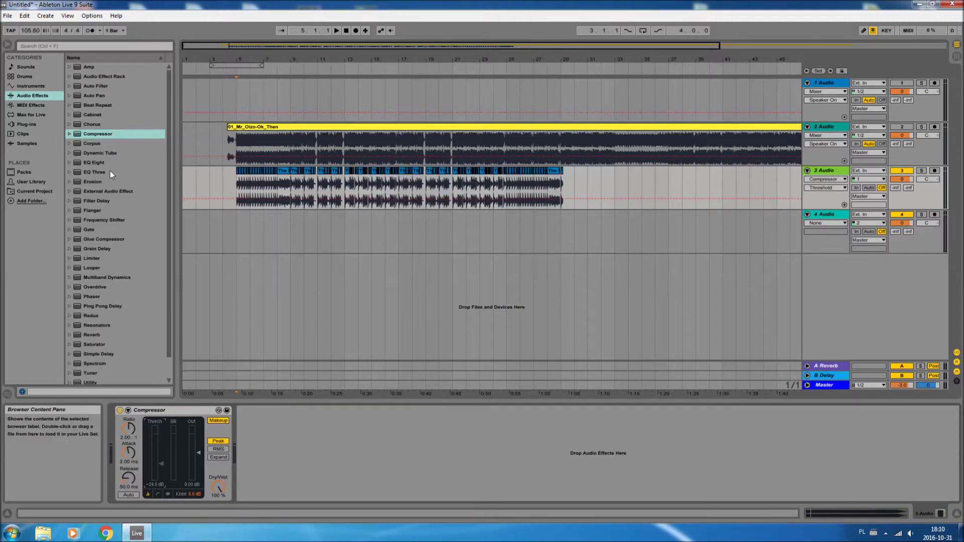
# Add an EQ Eight after the Compressor, boost band 4 by 2.11 dB at 5.19 kHz and play from bar 5.
pyautogui.moveTo(195, 339); pyautogui.dragTo(315, 446)
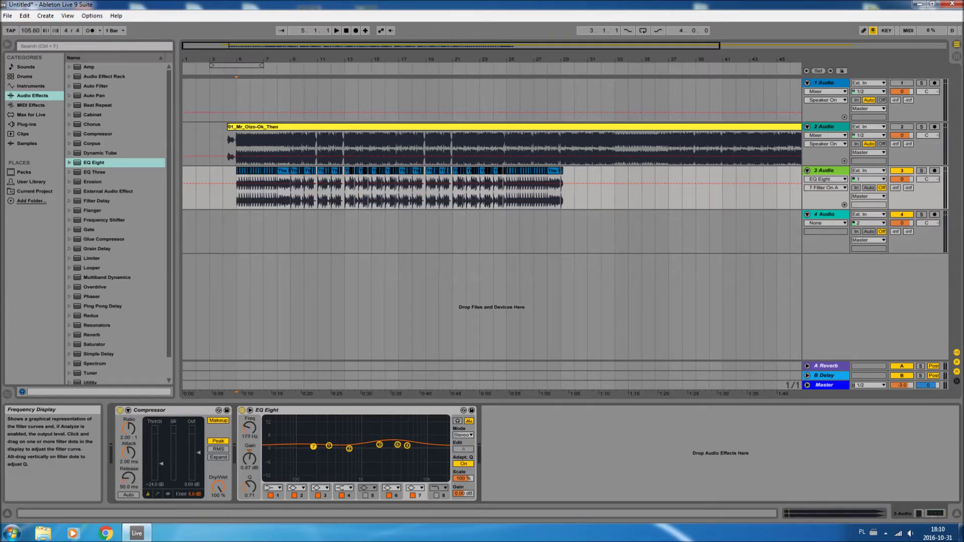
pyautogui.press('space')
pyautogui.click(235, 205)
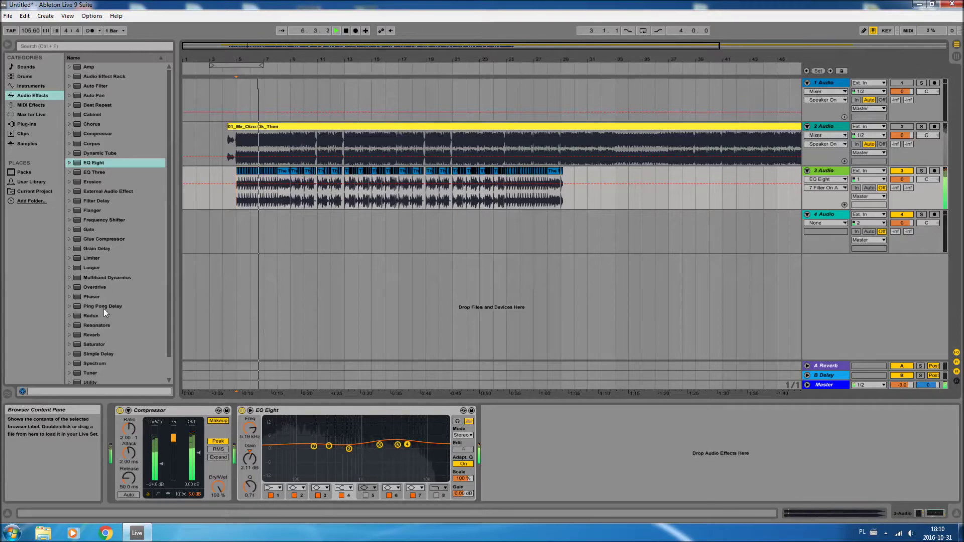
# Add a Saturator with the Sinoid Fold curve and an Overdrive with 10 % Dry/Wet to track 3.
pyautogui.moveTo(98, 344); pyautogui.dragTo(461, 456)
pyautogui.click(537, 462)
pyautogui.click(532, 504)
pyautogui.moveTo(110, 290); pyautogui.dragTo(653, 452)
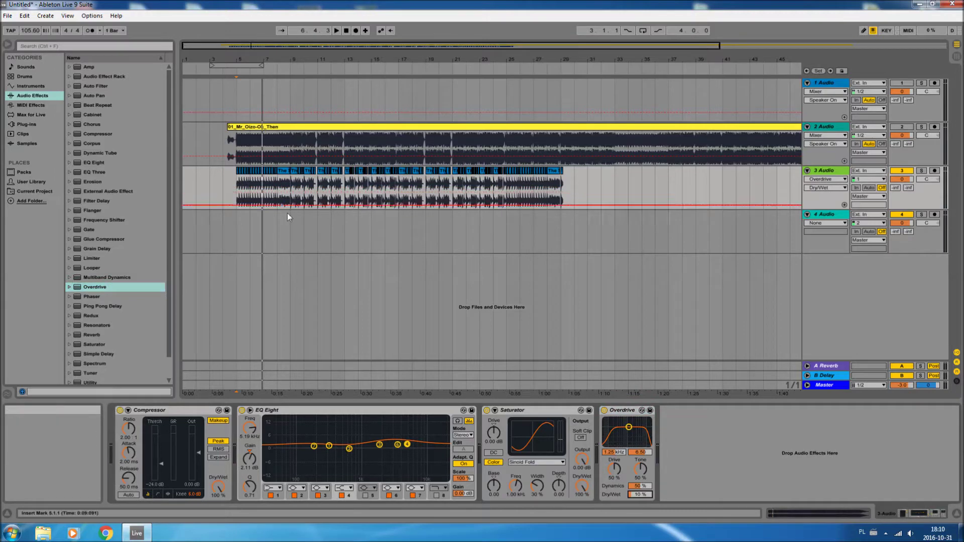
# Add a Glue Compressor and a Limiter with a 0.00 dB ceiling to the end of track 3's chain and play it.
pyautogui.doubleClick(97, 240)
pyautogui.press('Return')
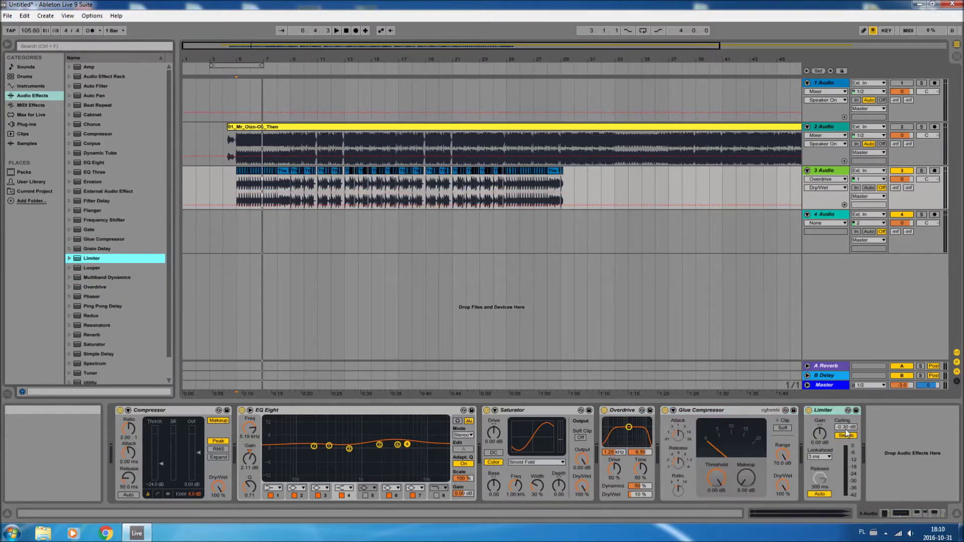
pyautogui.press('space')
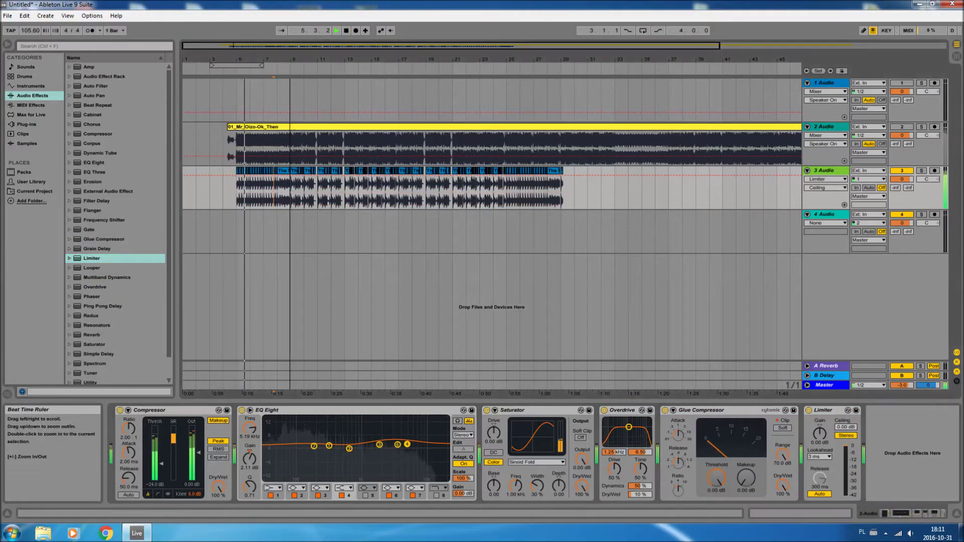
# Duplicate track 3 together with its clips and effect chain.
pyautogui.moveTo(281, 63); pyautogui.dragTo(777, 223)
pyautogui.click(816, 172)
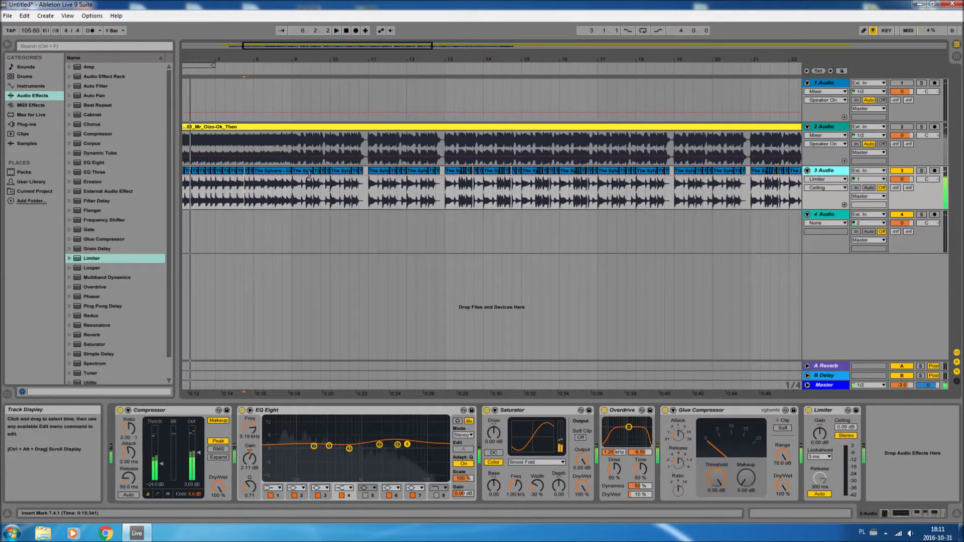
pyautogui.hotkey('ctrl', 'd')
pyautogui.press('space')
# Delete bars 5 to 8 from the copied track 4 and bars 9 to 24 from track 3.
pyautogui.moveTo(375, 236); pyautogui.dragTo(292, 236)
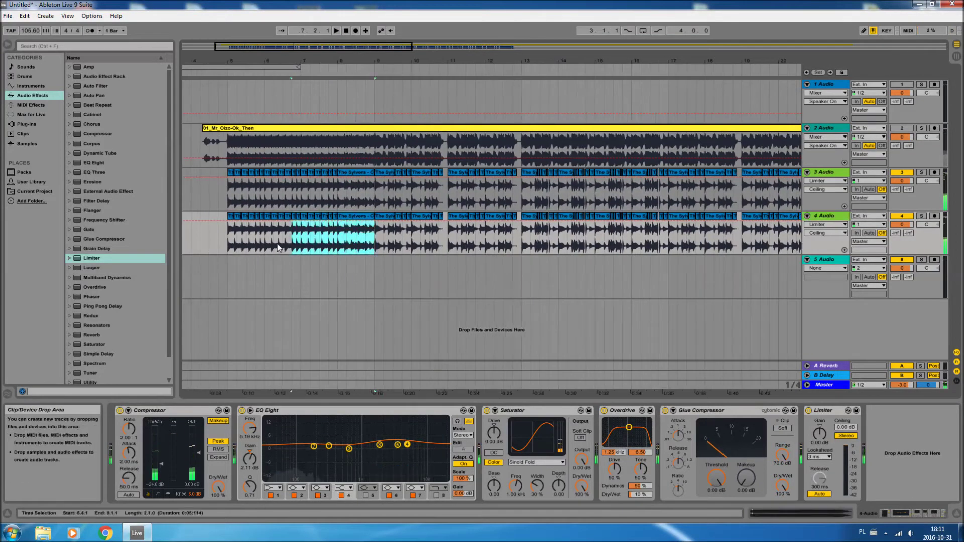
pyautogui.press('Delete')
pyautogui.moveTo(378, 198); pyautogui.dragTo(690, 197)
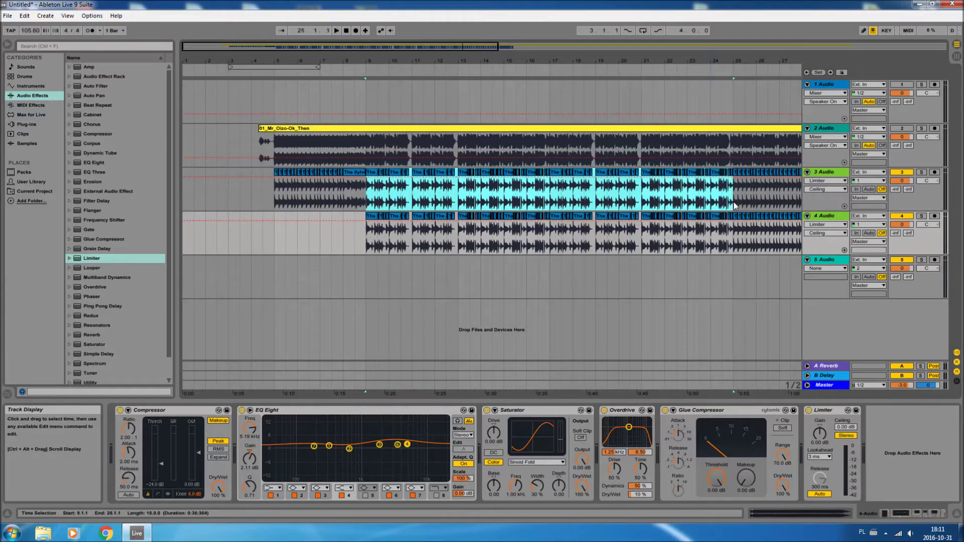
pyautogui.press('Delete')
# Delete the short clip at 24.4.1 on track 4 and play the transition into bar 25.
pyautogui.click(726, 145)
pyautogui.press('space')
pyautogui.moveTo(742, 80); pyautogui.dragTo(635, 170)
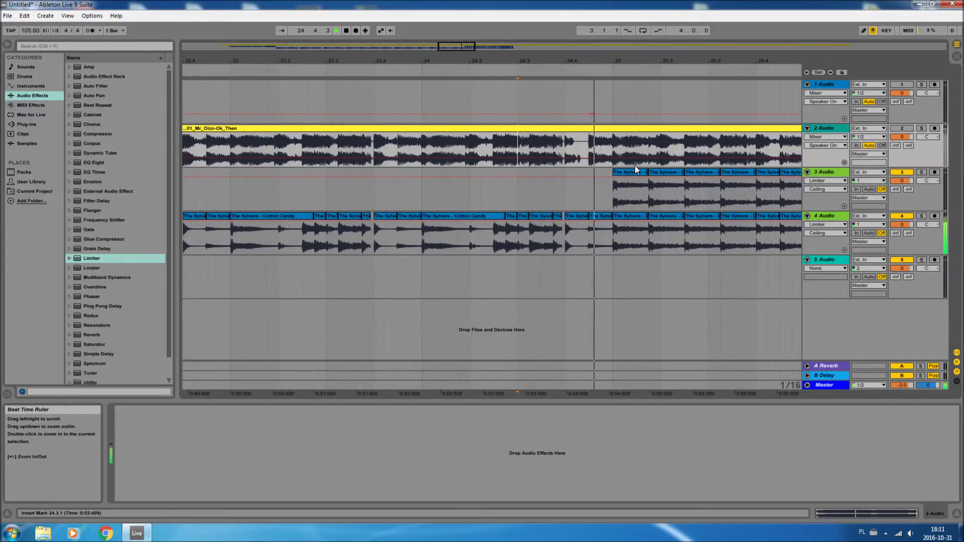
pyautogui.click(577, 217)
pyautogui.click(562, 249)
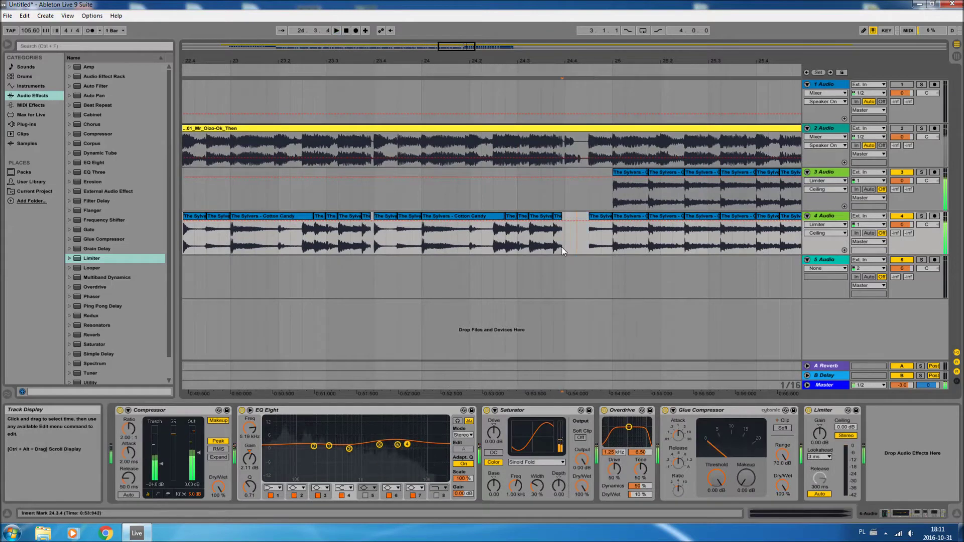
pyautogui.press('space')
pyautogui.moveTo(551, 66); pyautogui.dragTo(551, 60)
pyautogui.press('space')
pyautogui.press('space')
# Delete bars 25 to 28 from track 4 and the bar 29 clip from track 3, and play the transition.
pyautogui.moveTo(495, 236); pyautogui.dragTo(590, 240)
pyautogui.press('-')
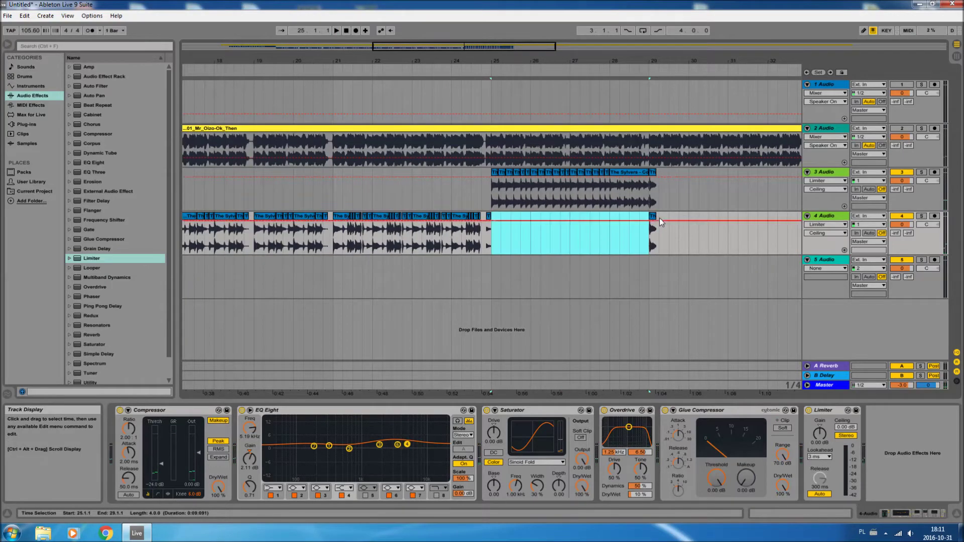
pyautogui.press('Delete')
pyautogui.click(652, 190)
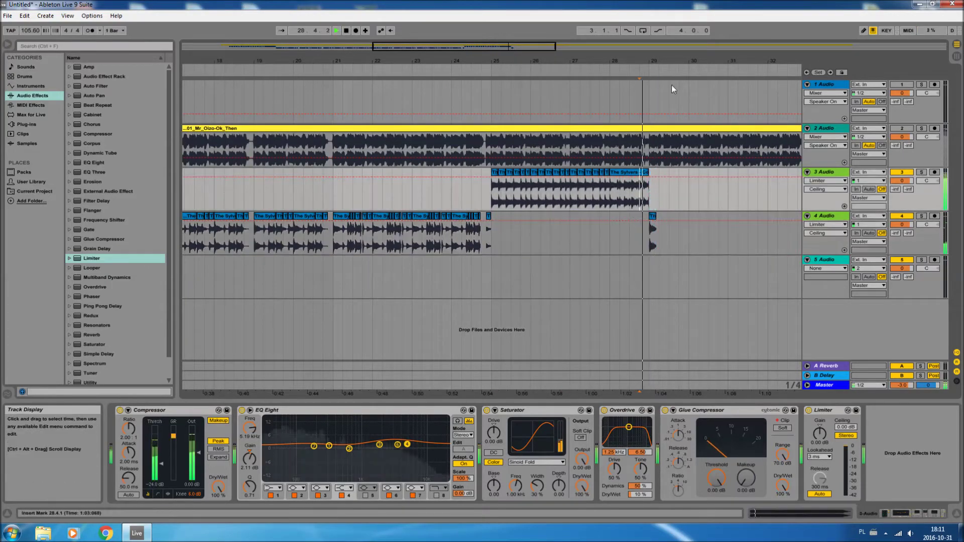
pyautogui.moveTo(673, 65)
pyautogui.mouseDown()
pyautogui.moveTo(673, 56)
pyautogui.moveTo(688, 65)
pyautogui.mouseUp()
# Raise the low-mid band of track 4's EQ Eight and move band 6 to about 3.06 kHz, comparing by ear.
pyautogui.click(202, 191)
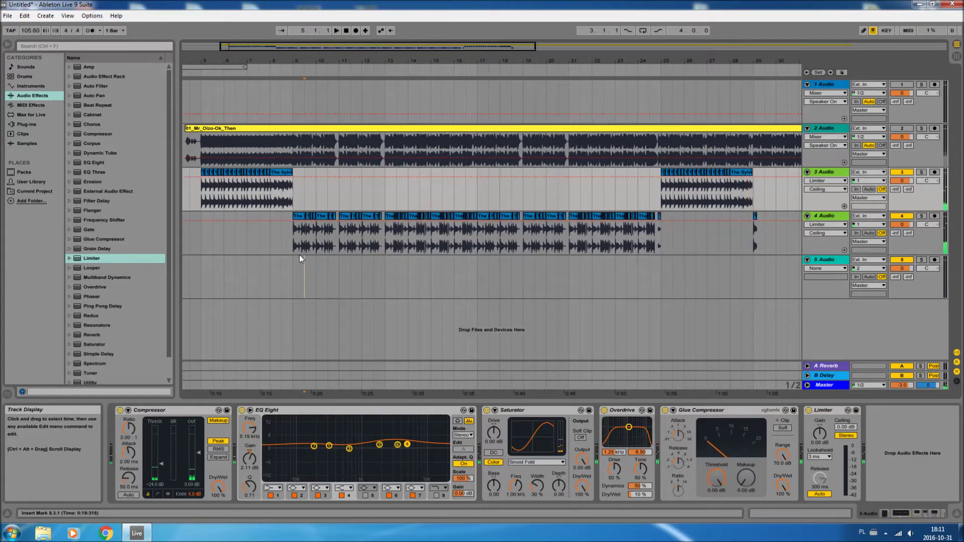
pyautogui.click(299, 252)
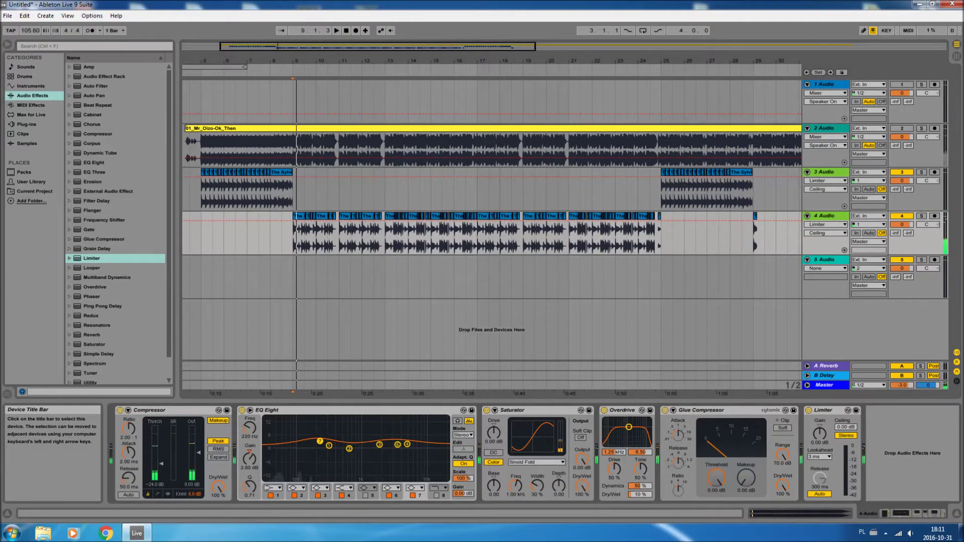
pyautogui.moveTo(314, 442); pyautogui.dragTo(314, 440)
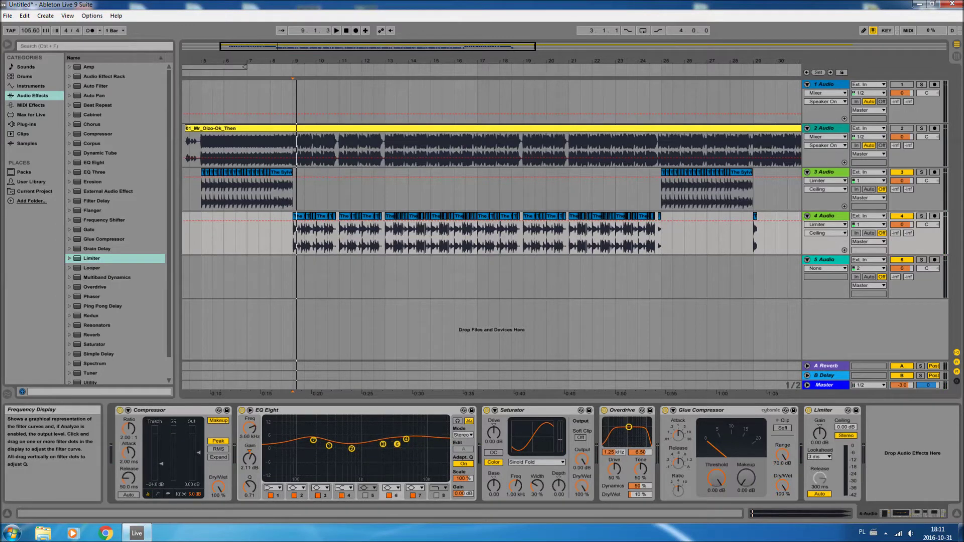
pyautogui.moveTo(393, 443); pyautogui.dragTo(392, 442)
pyautogui.press('space')
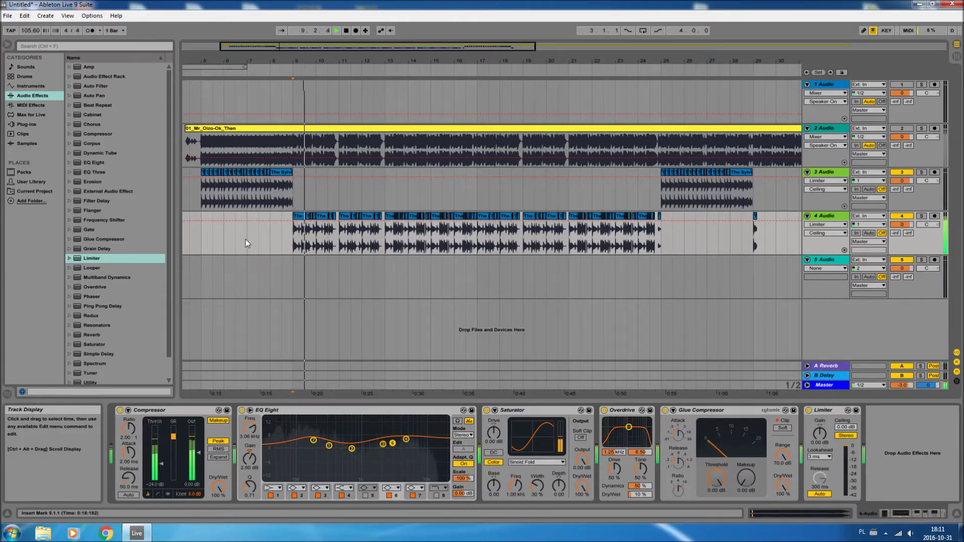
# Stop playback and lower the output gain of track 4's Compressor to -2.31 dB.
pyautogui.press('space')
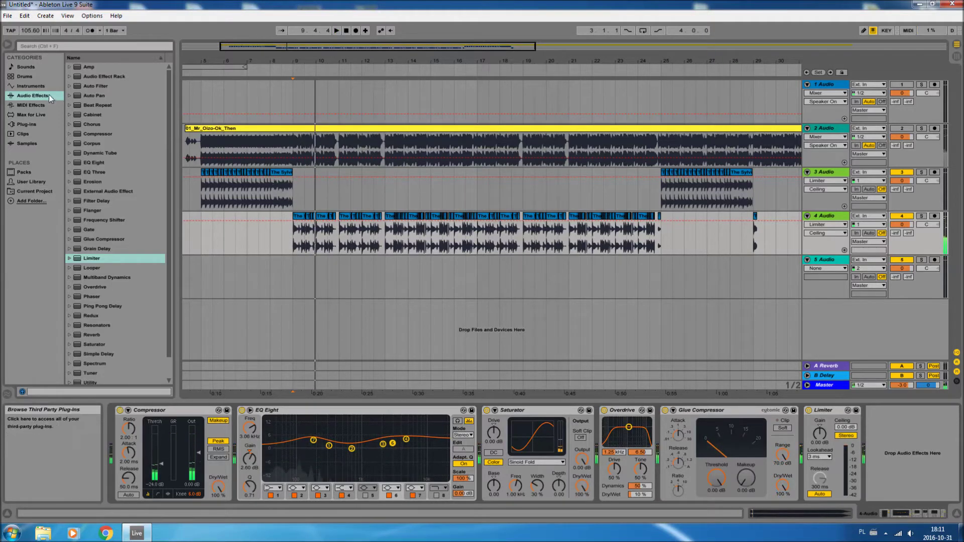
pyautogui.click(203, 415)
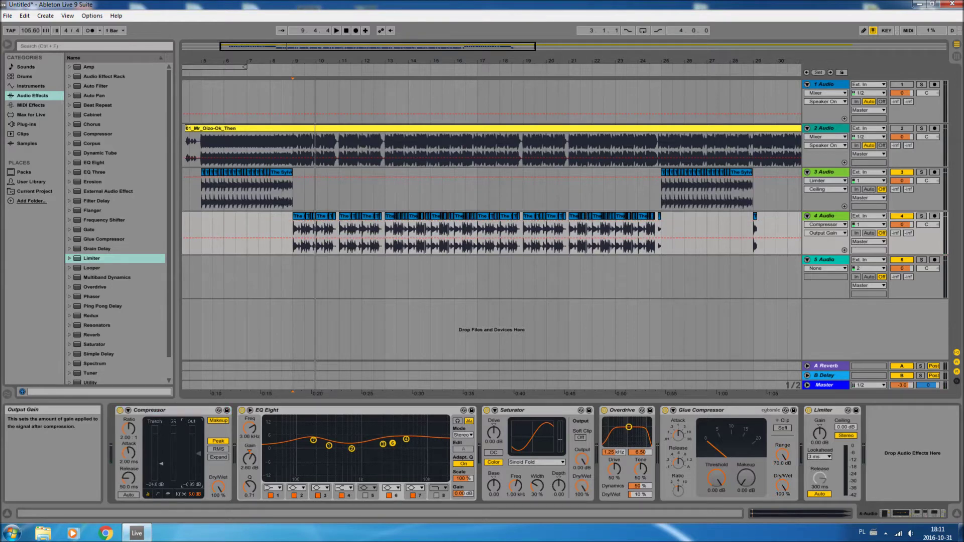
pyautogui.click(183, 415)
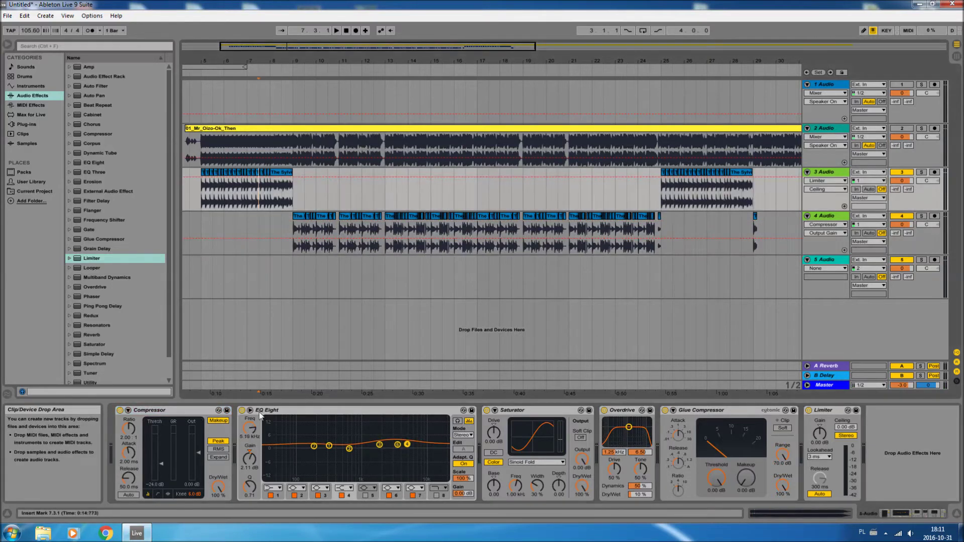
pyautogui.hotkey('ctrl', 'd')
pyautogui.click(274, 410)
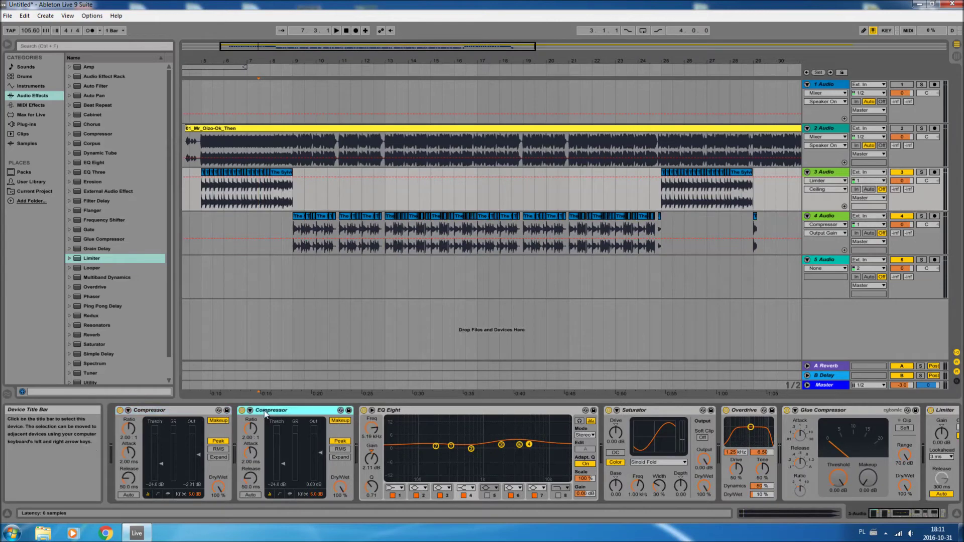
pyautogui.press('Delete')
# Duplicate the Compressor on track 4 and sidechain the second one to 5-Audio, Post FX.
pyautogui.click(290, 228)
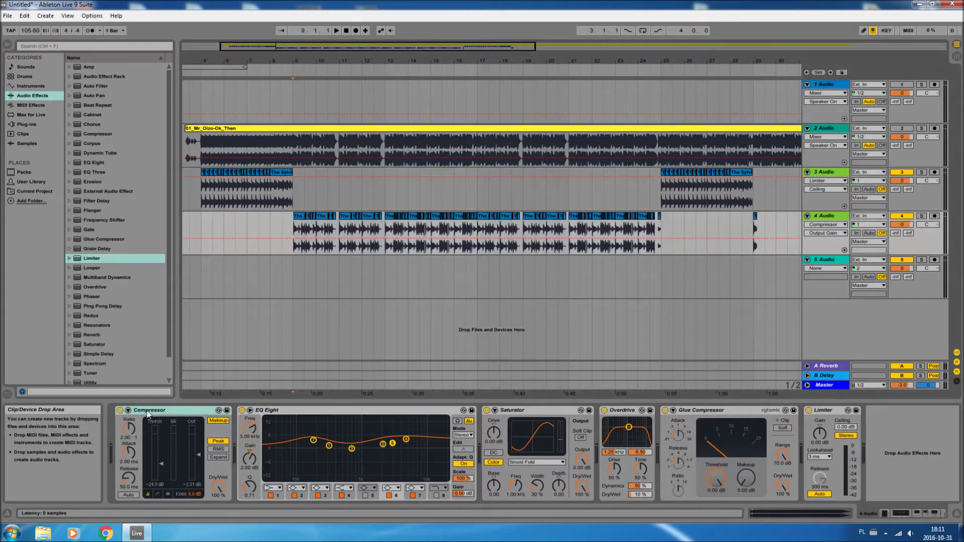
pyautogui.hotkey('ctrl', 'z')
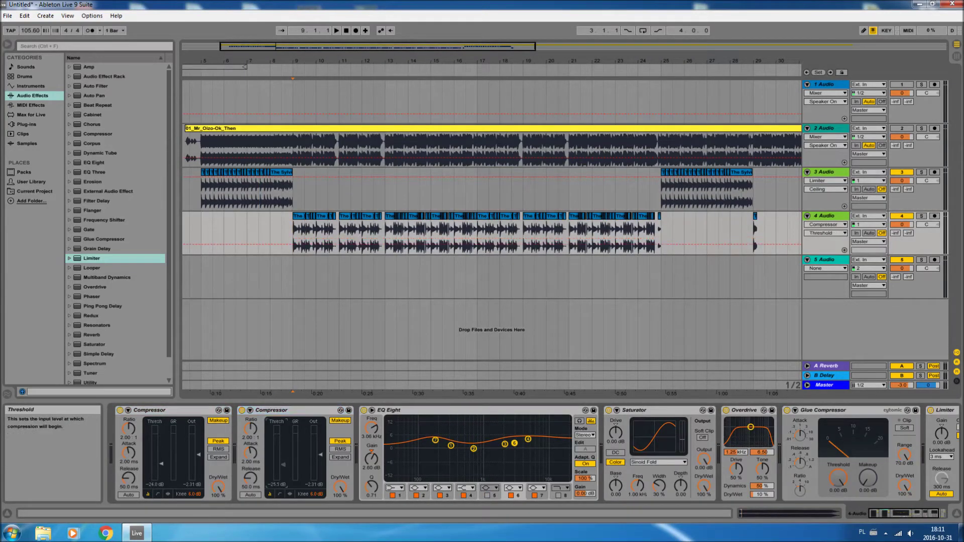
pyautogui.click(250, 411)
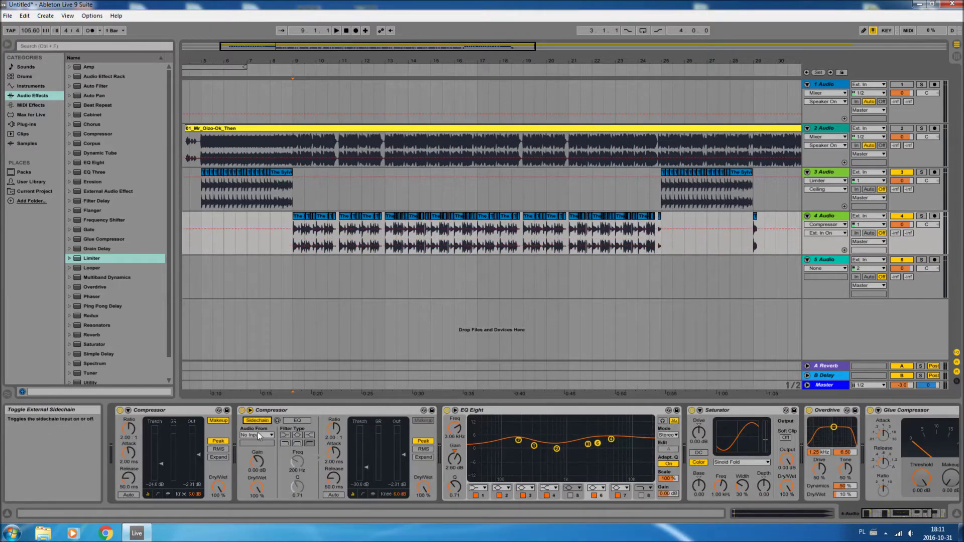
pyautogui.click(257, 435)
pyautogui.click(257, 473)
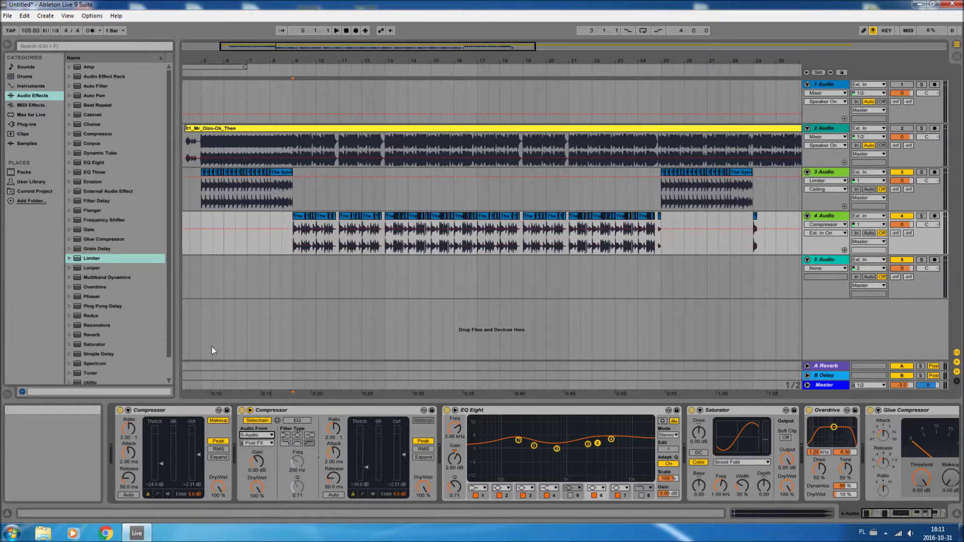
# Search the drum samples for "505" and place Kick 505 ASR.wav at bar 9 on track 5.
pyautogui.click(27, 78)
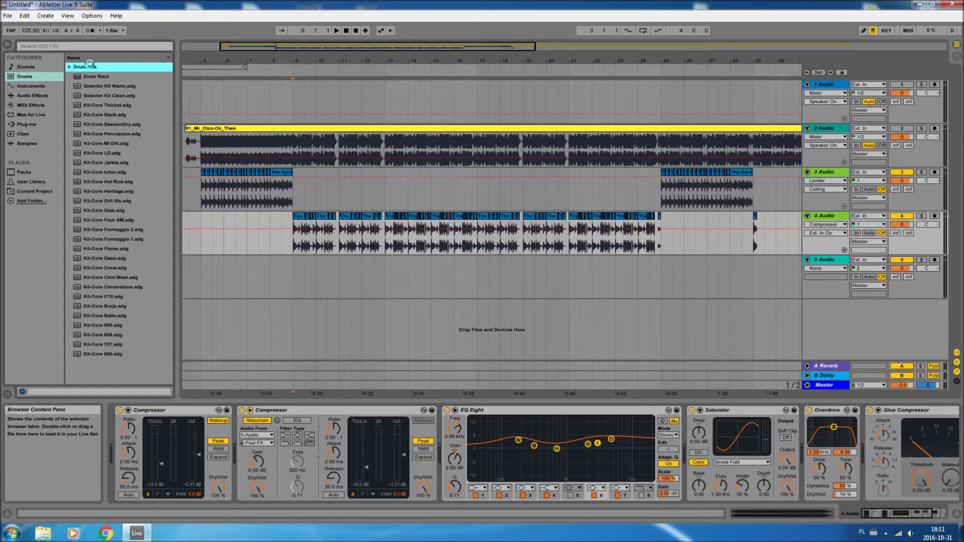
pyautogui.click(89, 66)
pyautogui.click(84, 162)
pyautogui.click(100, 46)
pyautogui.write('505')
pyautogui.moveTo(140, 115); pyautogui.dragTo(303, 281)
# Start playback and duplicate the kick on every beat through bars 9 and 10 of track 5.
pyautogui.click(310, 65)
pyautogui.moveTo(311, 64); pyautogui.dragTo(280, 263)
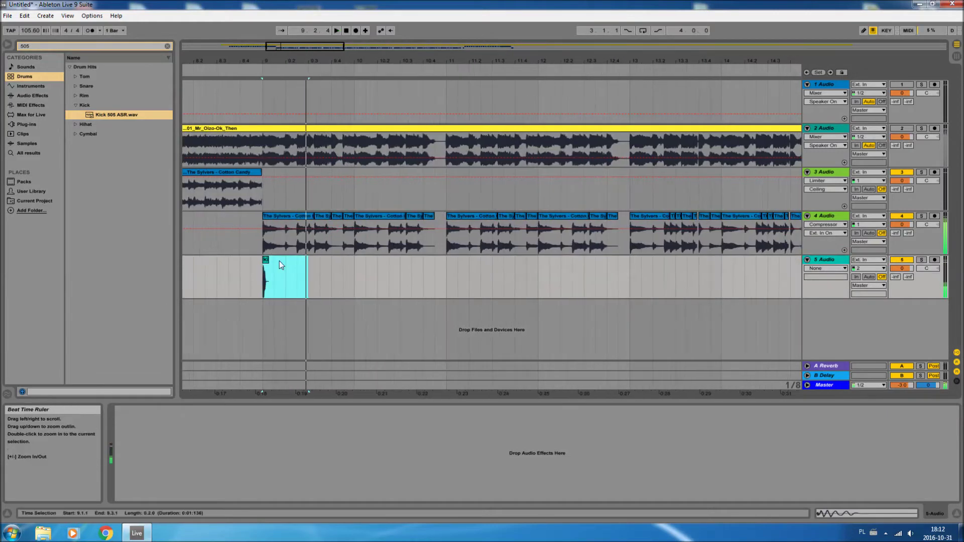
pyautogui.click(280, 291)
pyautogui.press('space')
pyautogui.hotkey('ctrl', 'd')
pyautogui.hotkey('ctrl', 'd')
pyautogui.hotkey('ctrl', 'd')
pyautogui.hotkey('ctrl', 'd')
pyautogui.hotkey('ctrl', 'd')
pyautogui.hotkey('ctrl', 'd')
pyautogui.hotkey('ctrl', 'd')
pyautogui.hotkey('ctrl', 'd')
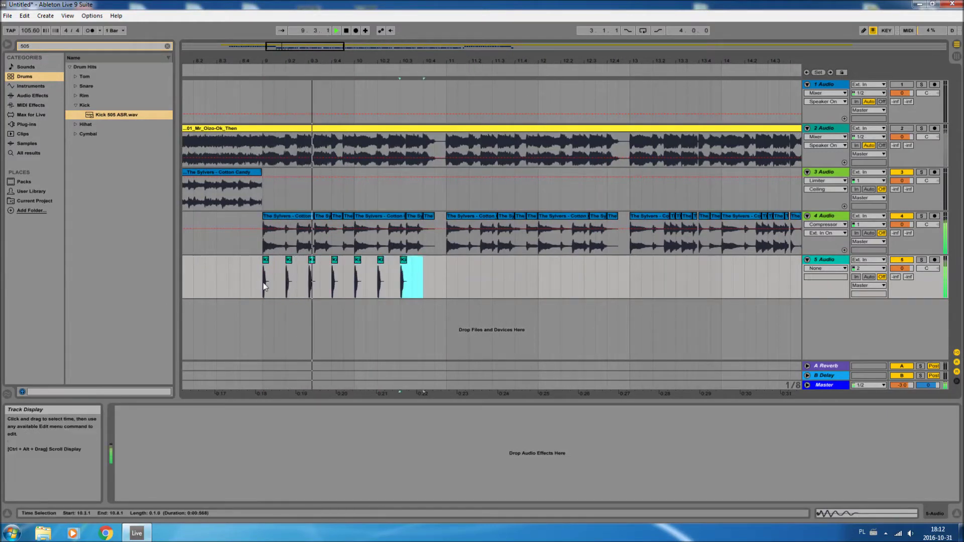
# Repeat the two-bar kick pattern on track 5 up to bar 25 and place a single kick at bar 29.
pyautogui.moveTo(266, 288)
pyautogui.mouseDown()
pyautogui.moveTo(445, 282)
pyautogui.moveTo(252, 279)
pyautogui.mouseUp()
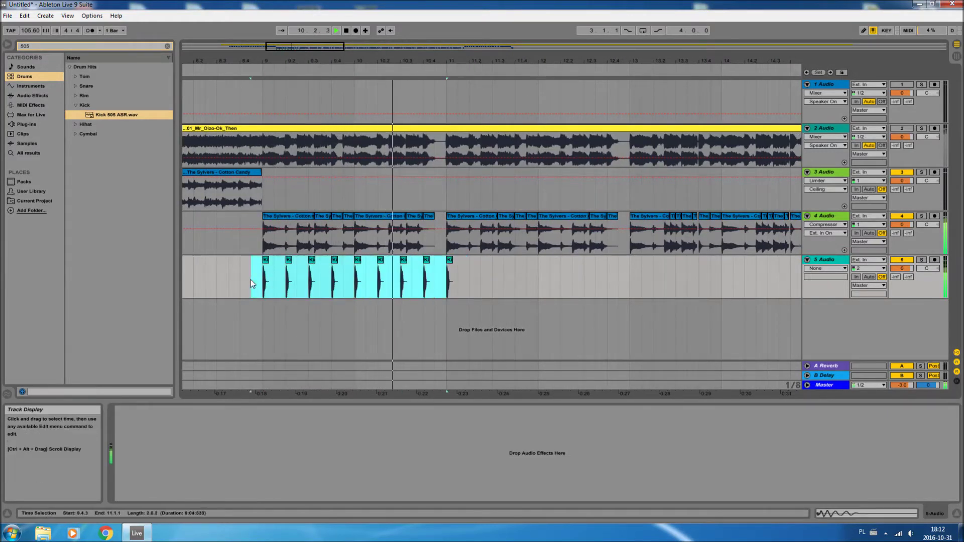
pyautogui.hotkey('ctrl', 'd')
pyautogui.hotkey('ctrl', 'd')
pyautogui.hotkey('ctrl', 'd')
pyautogui.hotkey('ctrl', 'd')
pyautogui.hotkey('ctrl', 'd')
pyautogui.hotkey('ctrl', 'd')
pyautogui.moveTo(556, 58); pyautogui.dragTo(508, 58)
pyautogui.hotkey('ctrl', 'd')
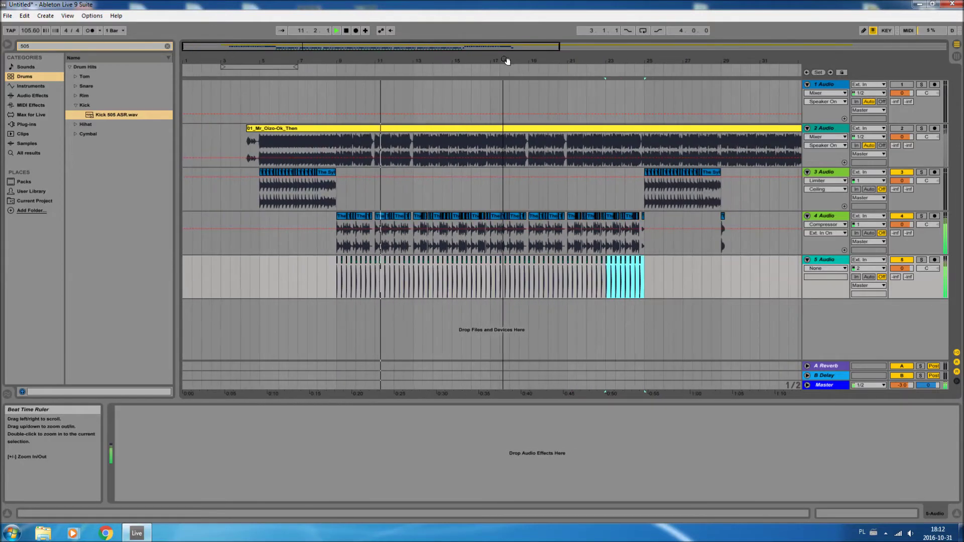
pyautogui.click(643, 274)
pyautogui.click(722, 275)
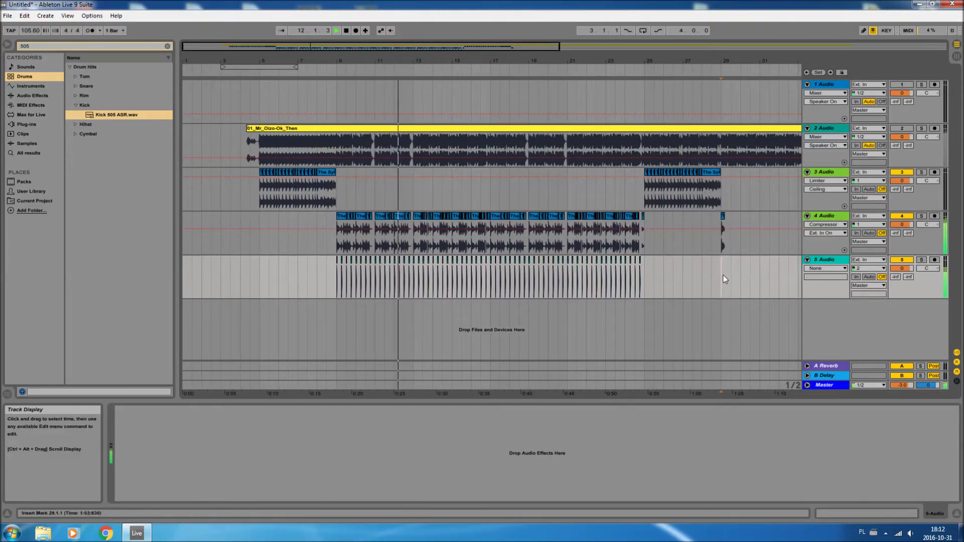
# Delete the track 5 kicks from 24.3.1 up to bar 25 and those between 16.3.1 and 17.1.1.
pyautogui.moveTo(653, 47); pyautogui.dragTo(706, 279)
pyautogui.moveTo(599, 61); pyautogui.dragTo(598, 100)
pyautogui.press('+')
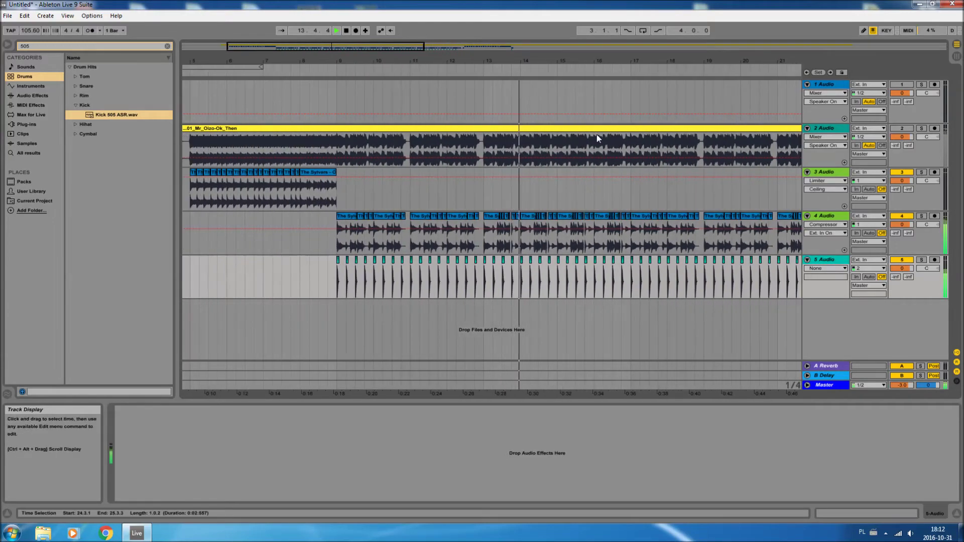
pyautogui.moveTo(584, 279); pyautogui.dragTo(628, 278)
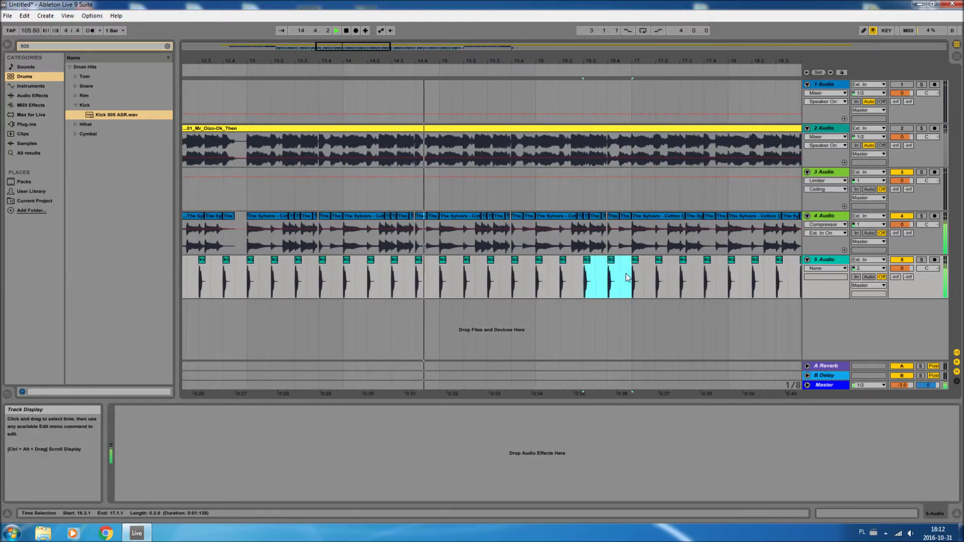
pyautogui.press('-')
pyautogui.press('-')
# Search the drum samples for "lit" and place Snare LittleDM.wav at 9.2.1 on a new audio track.
pyautogui.click(69, 48)
pyautogui.press('BackSpace')
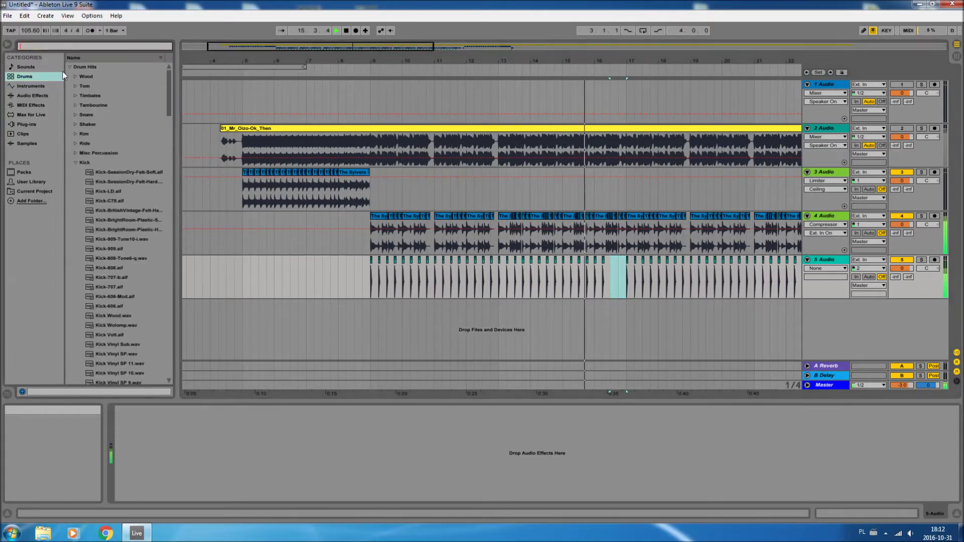
pyautogui.click(75, 114)
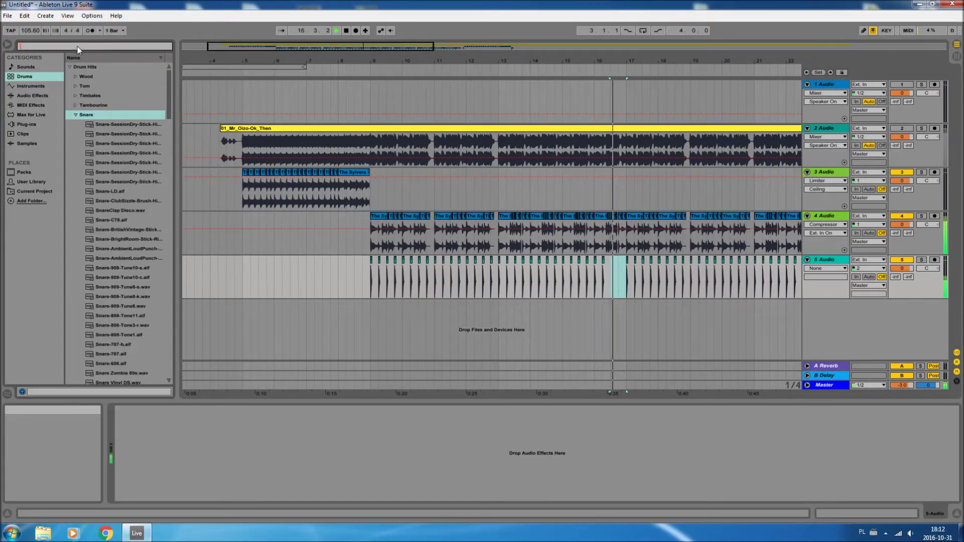
pyautogui.write('lit')
pyautogui.click(121, 86)
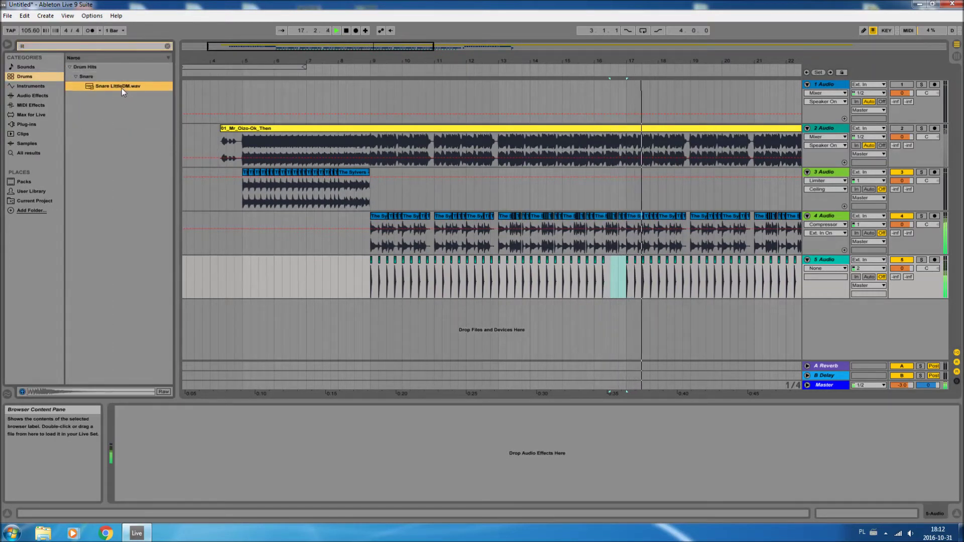
pyautogui.click(382, 312)
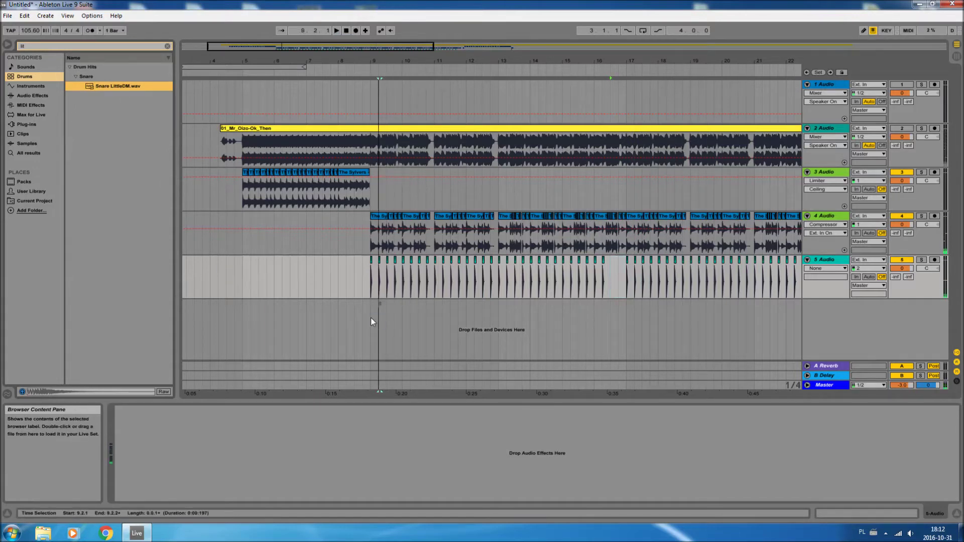
pyautogui.click(380, 74)
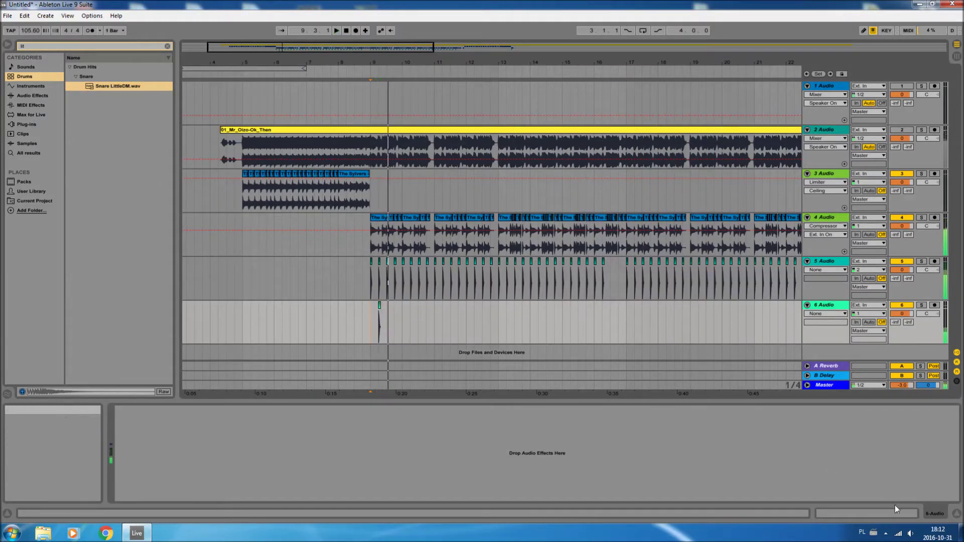
# Stop playback, clear the sample search and transpose the snare clip at 9.2.1 to -4 st.
pyautogui.press('space')
pyautogui.hotkey('ctrl', 'z')
pyautogui.click(168, 46)
pyautogui.hotkey('ctrl', 'y')
pyautogui.click(379, 244)
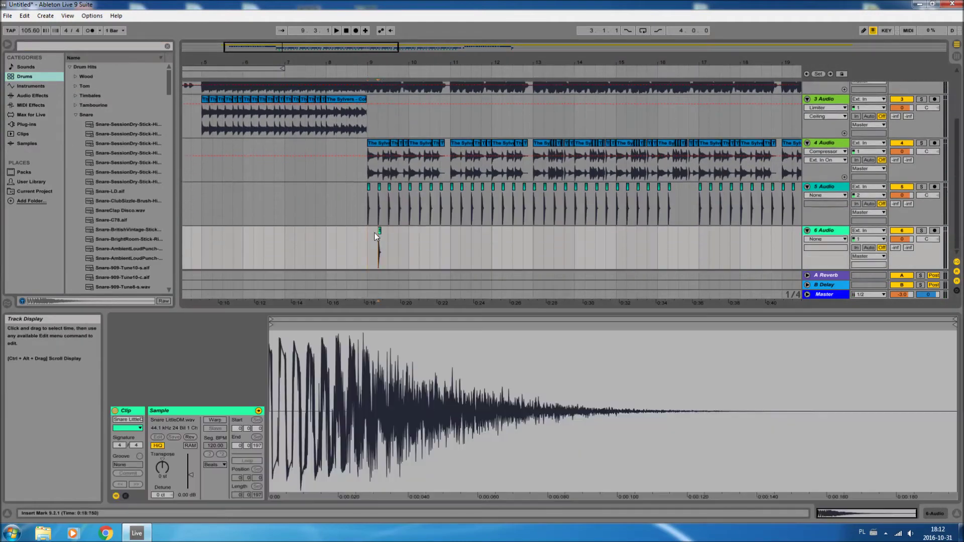
pyautogui.hotkey('ctrl', 'y')
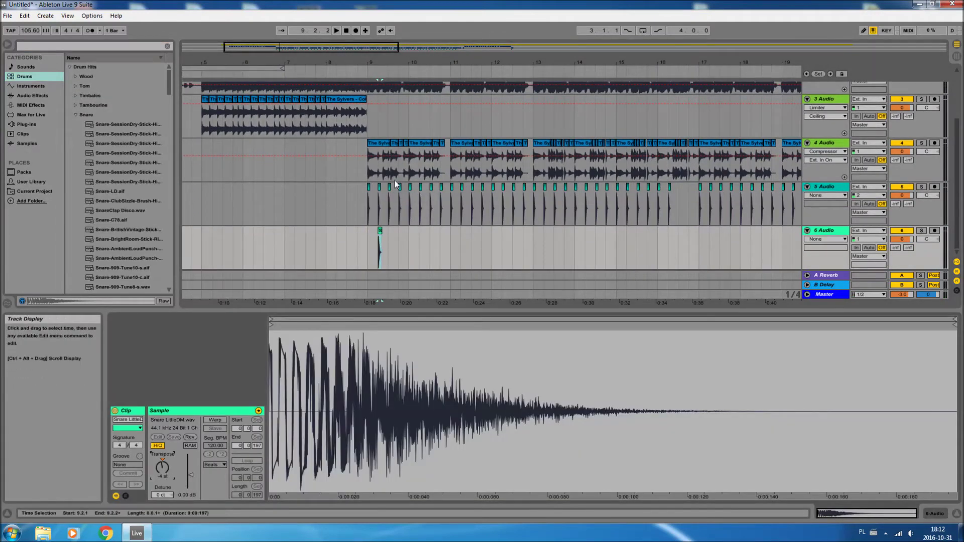
# Duplicate the two-beat snare section along track 6 from bar 9 through bar 16 during playback.
pyautogui.moveTo(373, 61); pyautogui.dragTo(372, 215)
pyautogui.click(354, 257)
pyautogui.moveTo(354, 256); pyautogui.dragTo(477, 252)
pyautogui.hotkey('ctrl', 'd')
pyautogui.hotkey('ctrl', 'd')
pyautogui.hotkey('ctrl', 'd')
pyautogui.hotkey('ctrl', 'd')
pyautogui.hotkey('ctrl', 'd')
pyautogui.hotkey('ctrl', 'd')
pyautogui.hotkey('ctrl', 'd')
pyautogui.press('-')
pyautogui.press('-')
pyautogui.press('-')
pyautogui.hotkey('ctrl', 'd')
pyautogui.hotkey('ctrl', 'd')
pyautogui.hotkey('ctrl', 'd')
pyautogui.hotkey('ctrl', 'd')
pyautogui.hotkey('ctrl', 'd')
pyautogui.hotkey('ctrl', 'd')
pyautogui.hotkey('ctrl', 'd')
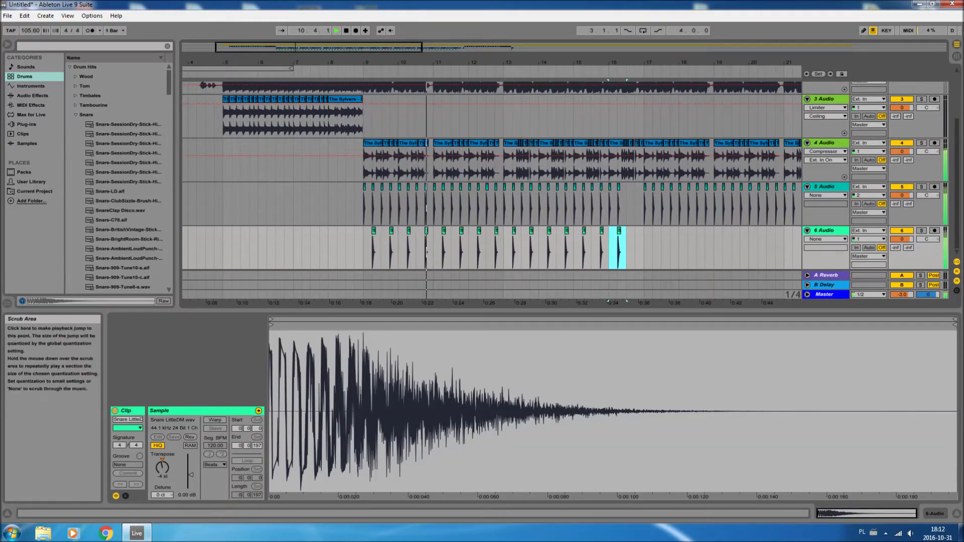
pyautogui.press('-')
# Find Clap SuperDuperLayer.wav among the clap samples and place it at 17.2.1 on track 6.
pyautogui.click(444, 251)
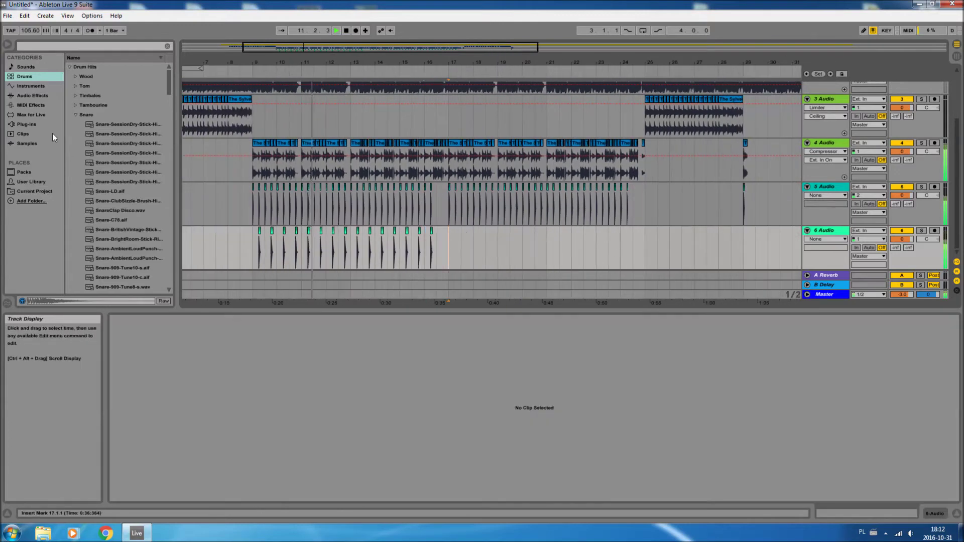
pyautogui.click(75, 115)
pyautogui.click(81, 211)
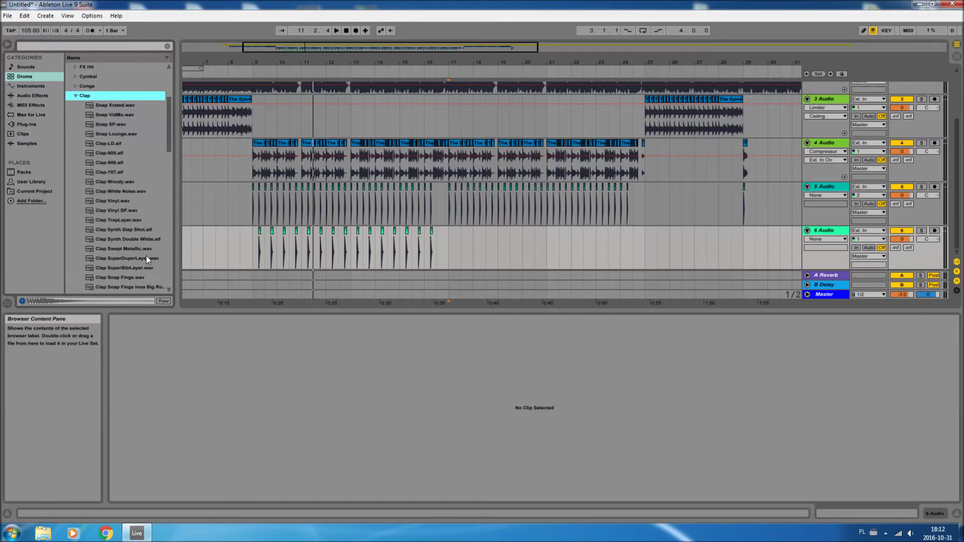
pyautogui.scroll(-1, 128, 283)
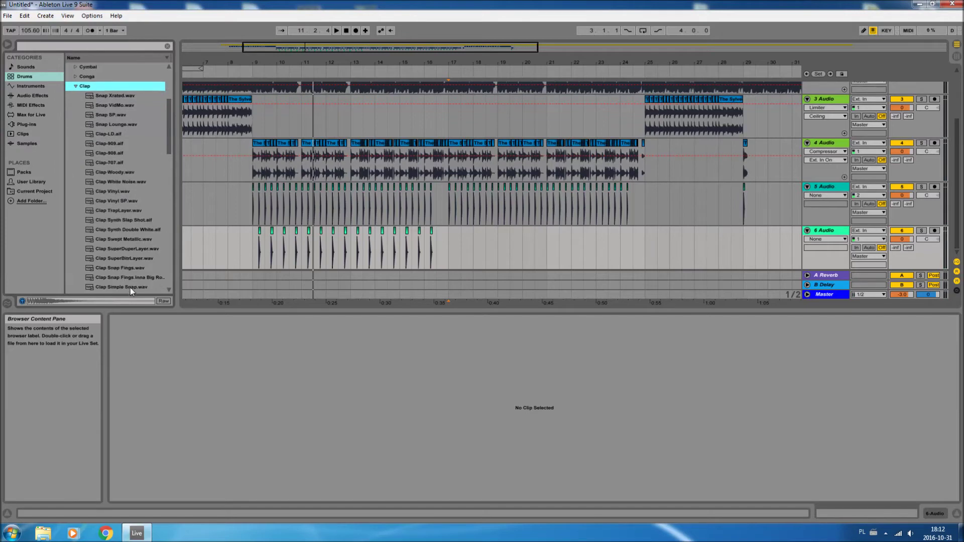
pyautogui.click(135, 249)
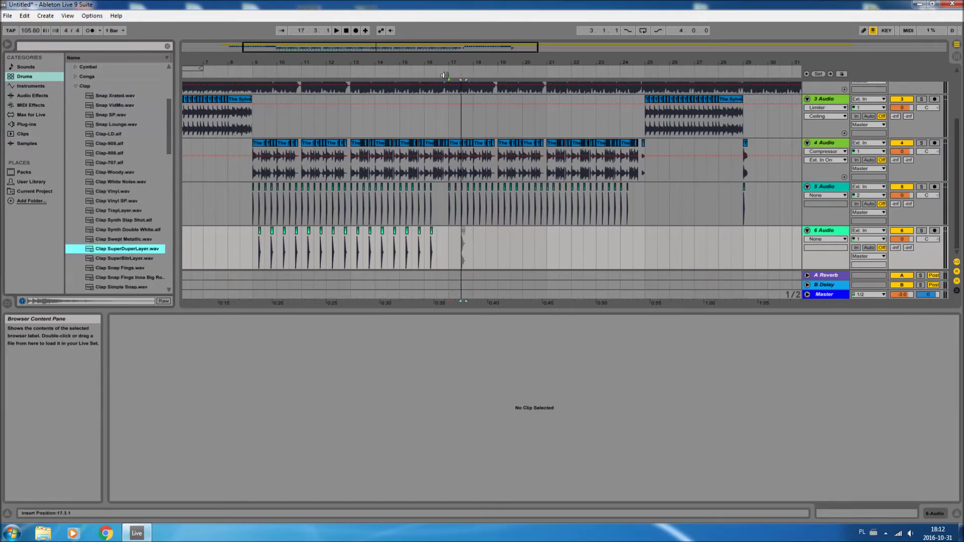
pyautogui.press('Return')
pyautogui.press('+')
pyautogui.press('+')
pyautogui.moveTo(436, 235); pyautogui.dragTo(445, 235)
# Transpose the clap clip at 17.2.1 up by 5 st.
pyautogui.press('Up')
pyautogui.press('Up')
pyautogui.press('Up')
pyautogui.press('Up')
pyautogui.press('Up')
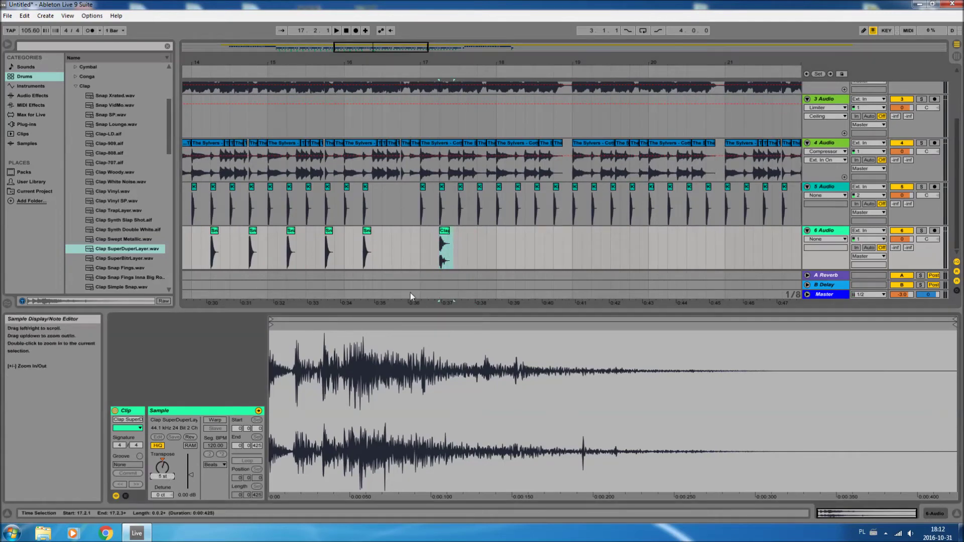
# Start playback and duplicate the two-beat clap section along track 6 from bar 17 up to bar 25.
pyautogui.moveTo(417, 253); pyautogui.dragTo(462, 256)
pyautogui.press('space')
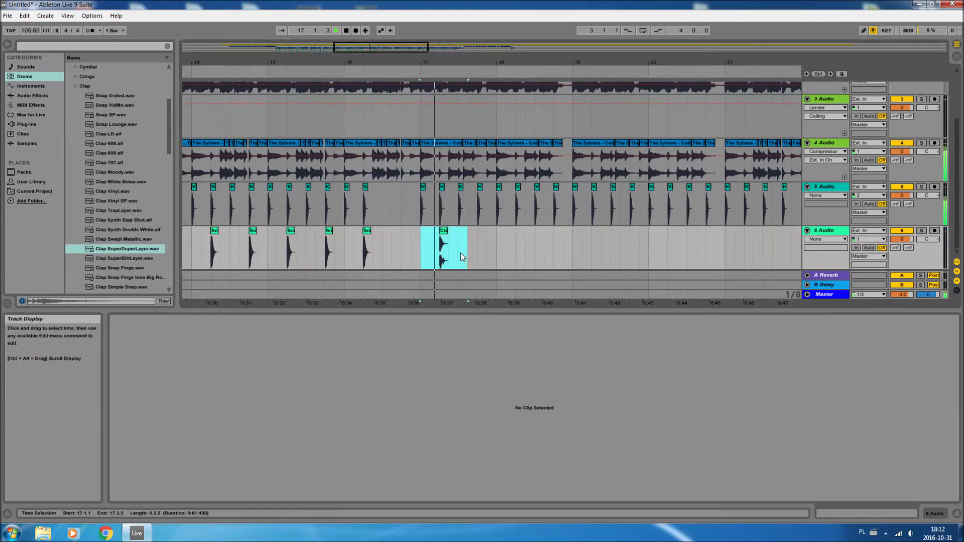
pyautogui.hotkey('ctrl', 'd')
pyautogui.hotkey('ctrl', 'd')
pyautogui.hotkey('ctrl', 'd')
pyautogui.hotkey('ctrl', 'd')
pyautogui.hotkey('ctrl', 'd')
pyautogui.hotkey('ctrl', 'd')
pyautogui.hotkey('ctrl', 'd')
pyautogui.hotkey('ctrl', 'd')
pyautogui.hotkey('ctrl', 'd')
pyautogui.hotkey('ctrl', 'd')
pyautogui.press('-')
pyautogui.hotkey('ctrl', 'd')
pyautogui.hotkey('ctrl', 'd')
pyautogui.hotkey('ctrl', 'd')
pyautogui.hotkey('ctrl', 'd')
pyautogui.hotkey('ctrl', 'd')
pyautogui.press('-')
pyautogui.press('-')
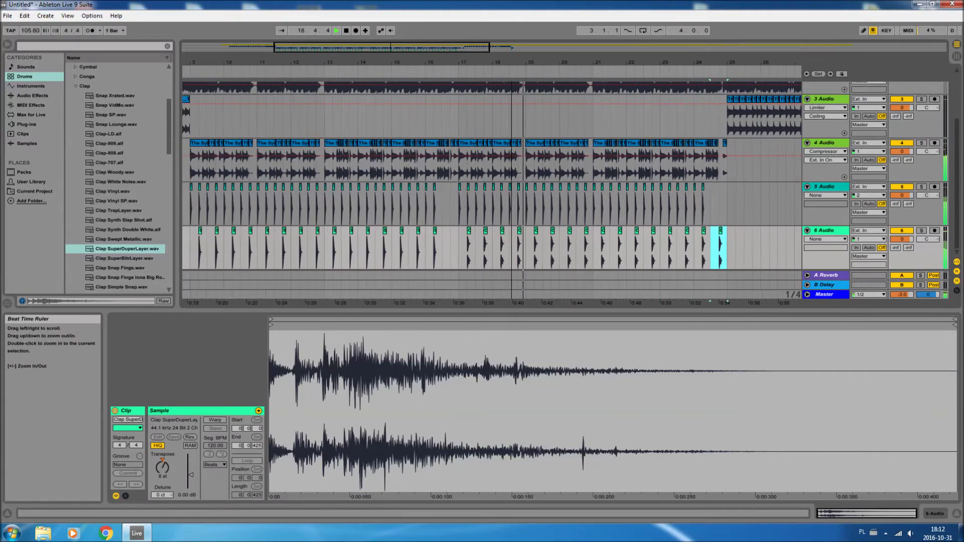
# Add a Saturator and an EQ Three to track 5, raising the EQ's low and mid gain to 6 dB.
pyautogui.click(321, 212)
pyautogui.press('space')
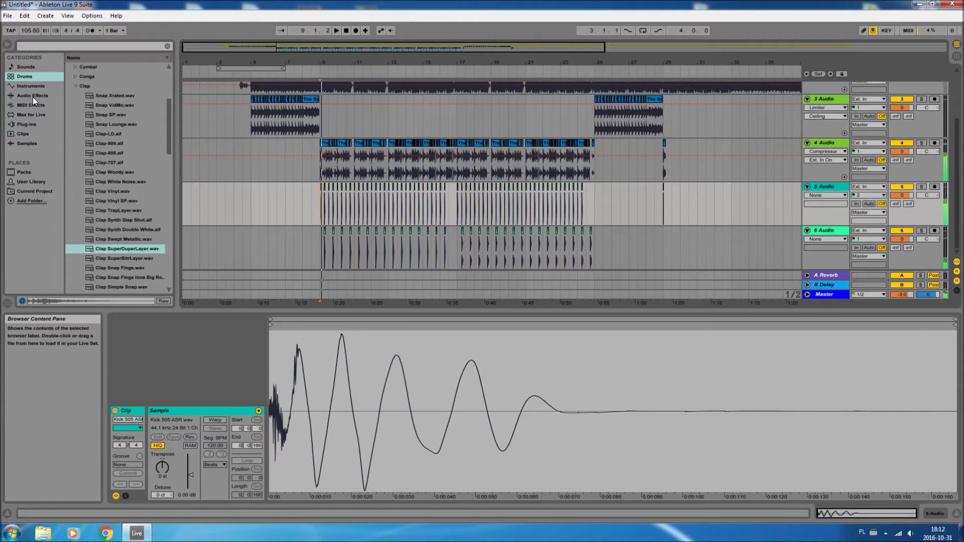
pyautogui.click(32, 96)
pyautogui.scroll(-2, 107, 237)
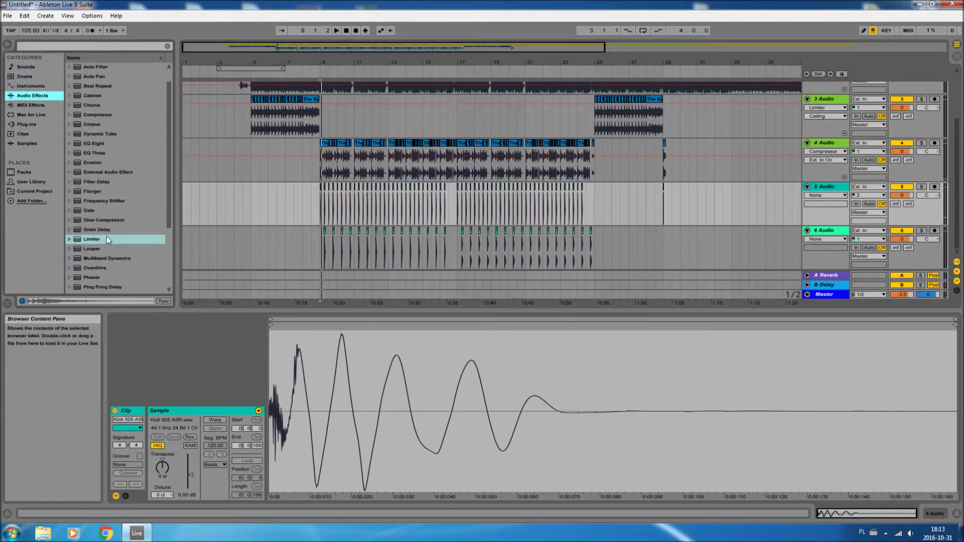
pyautogui.scroll(-3, 109, 260)
pyautogui.scroll(-3, 105, 263)
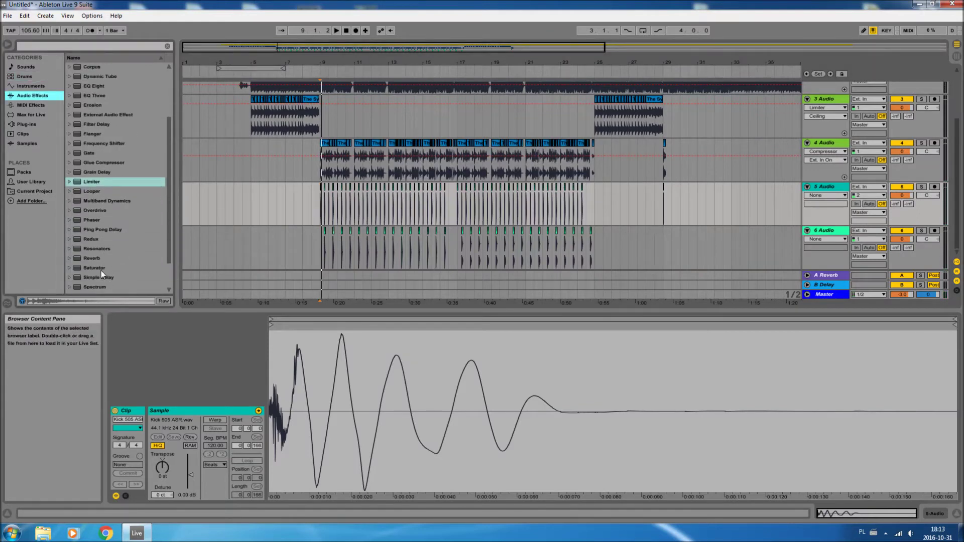
pyautogui.moveTo(100, 271); pyautogui.dragTo(164, 460)
pyautogui.click(164, 461)
pyautogui.click(160, 486)
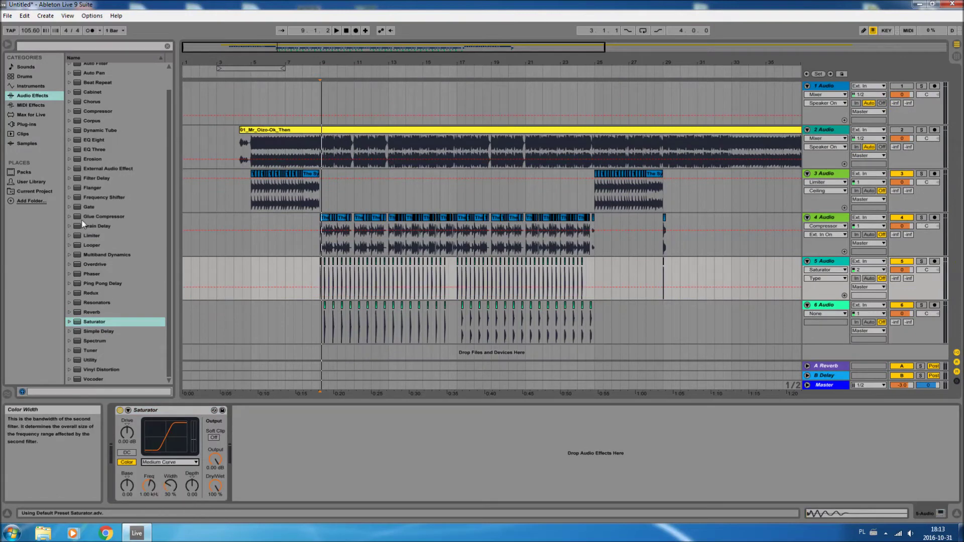
pyautogui.moveTo(99, 150); pyautogui.dragTo(260, 442)
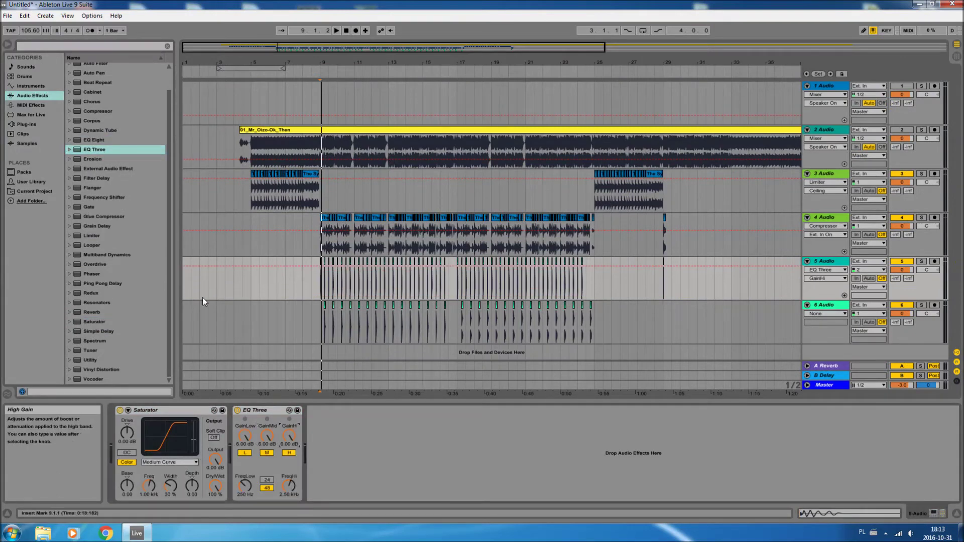
# Extend track 5's chain with Overdrive at 10% Dry/Wet, a Glue Compressor and a Limiter with a 0 dB ceiling.
pyautogui.doubleClick(95, 265)
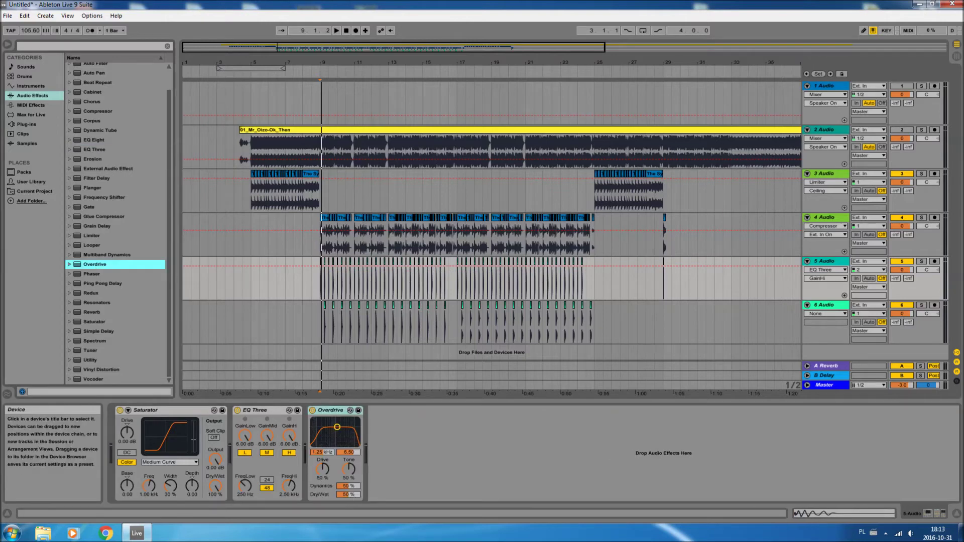
pyautogui.doubleClick(105, 217)
pyautogui.doubleClick(103, 236)
pyautogui.moveTo(553, 428); pyautogui.dragTo(552, 417)
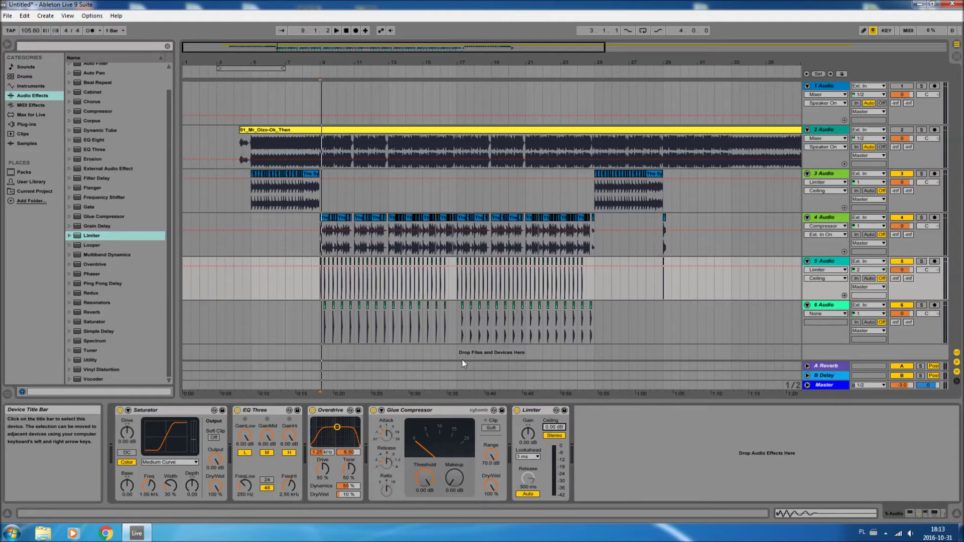
# Copy the Overdrive to track 6 and add a Glue Compressor and a Limiter with a 0 dB ceiling after it.
pyautogui.moveTo(331, 411); pyautogui.dragTo(371, 473)
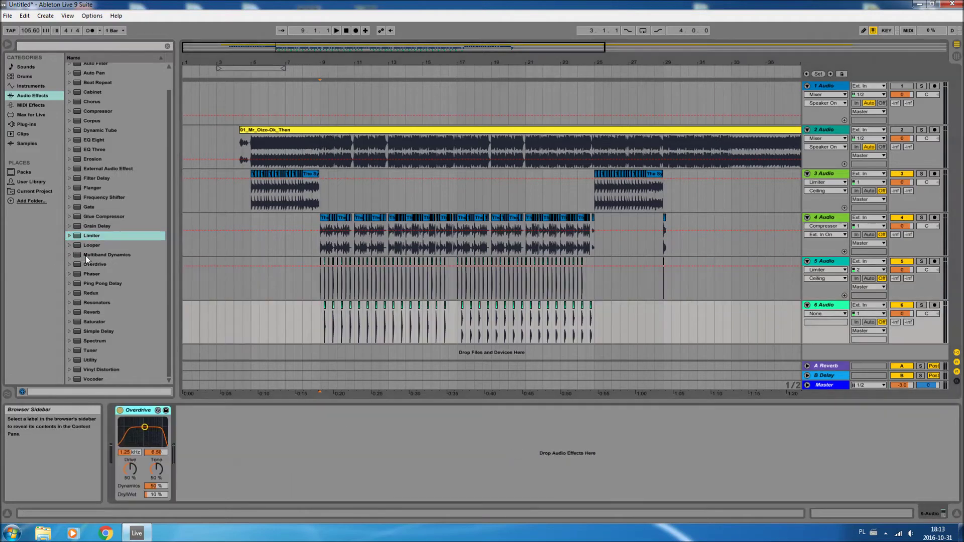
pyautogui.doubleClick(113, 217)
pyautogui.doubleClick(101, 235)
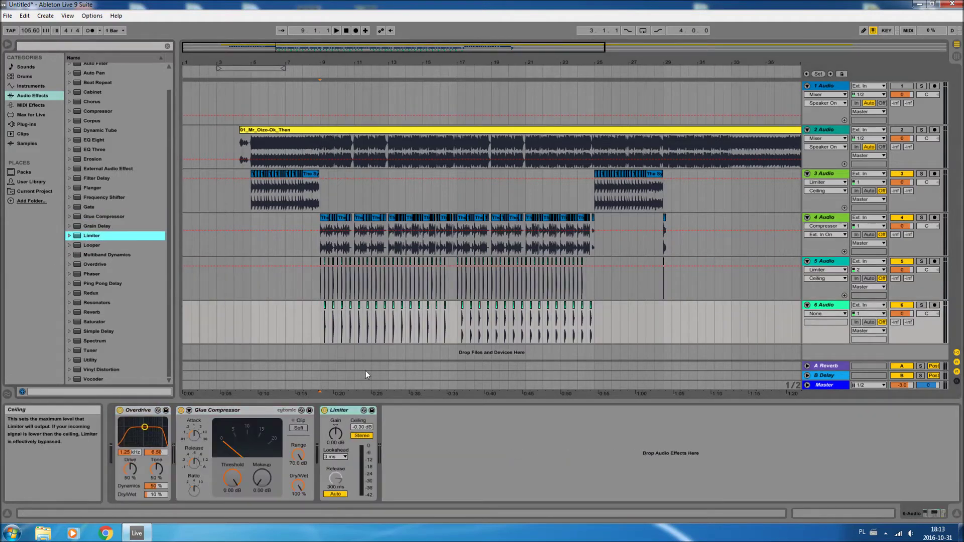
# Play the arrangement from bar 9 to check the drums and select the first snare clip on track 6.
pyautogui.click(320, 290)
pyautogui.press('space')
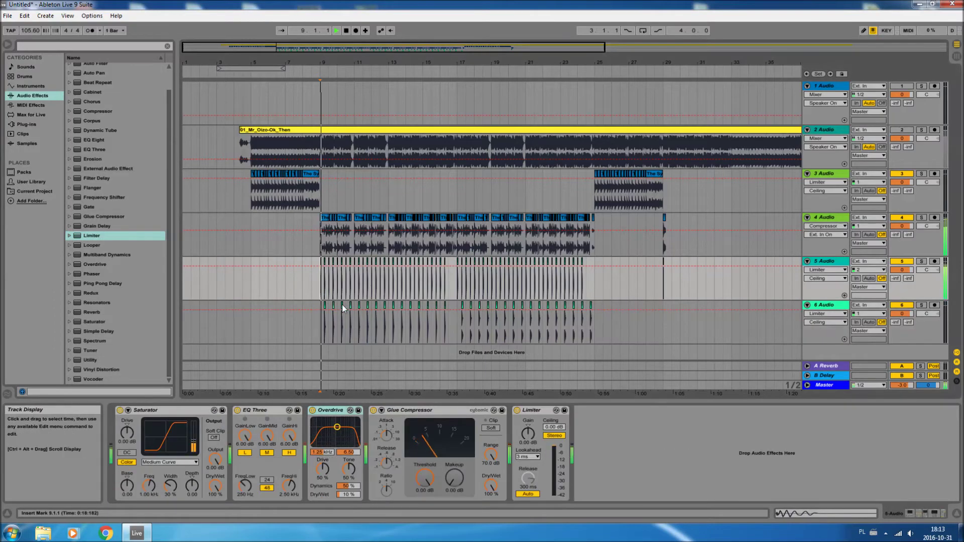
pyautogui.scroll(3, 333, 308)
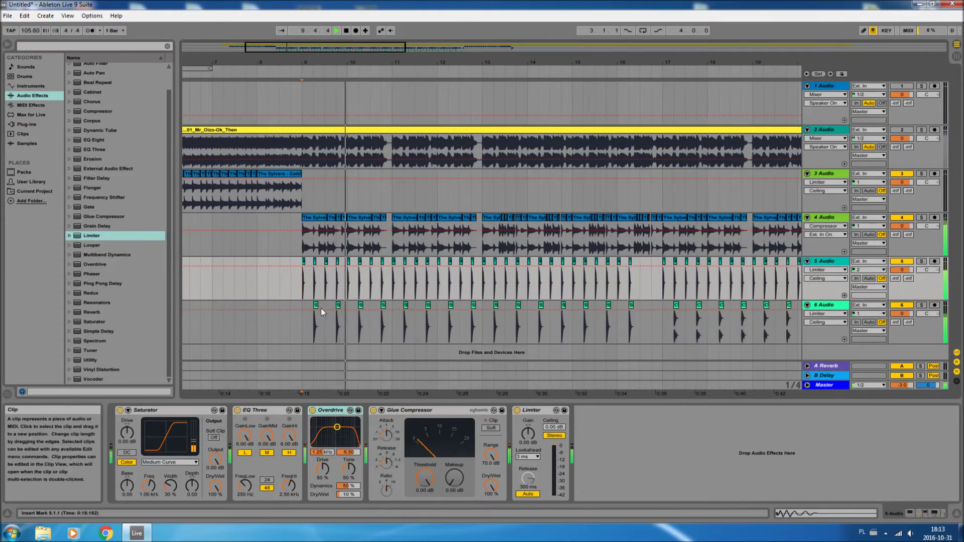
pyautogui.click(317, 322)
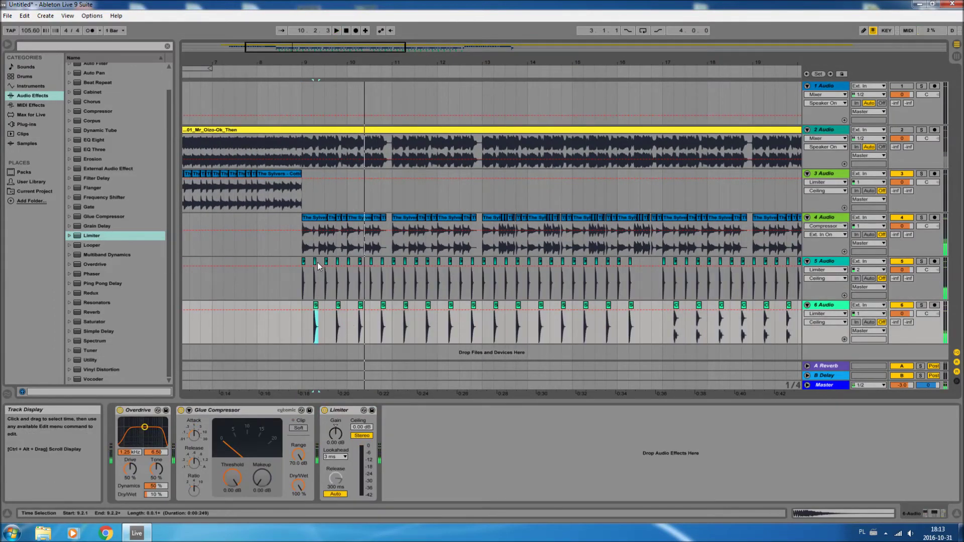
# Play from bar 9 with track 4 soloed, and replay the passage with all drum tracks audible.
pyautogui.click(303, 276)
pyautogui.press('space')
pyautogui.press('Up')
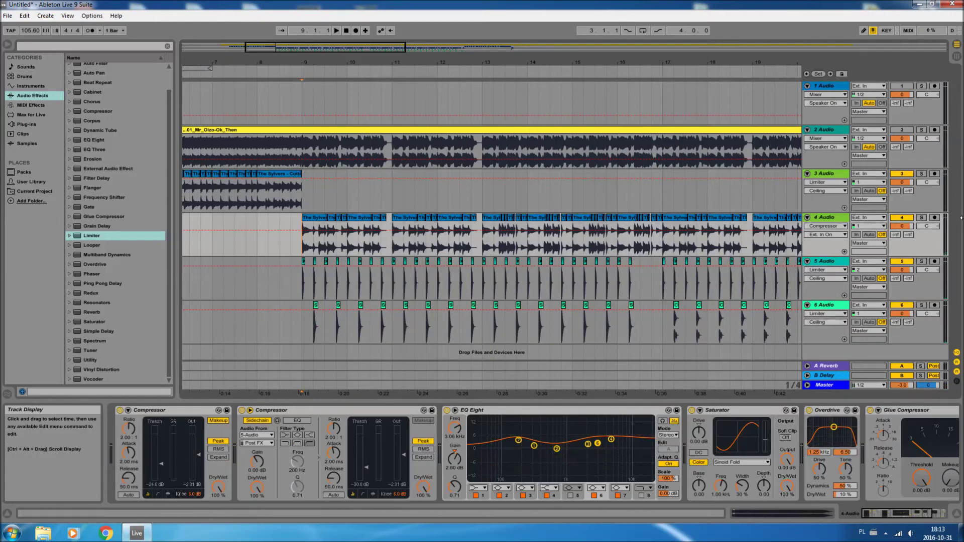
pyautogui.click(923, 218)
pyautogui.press('space')
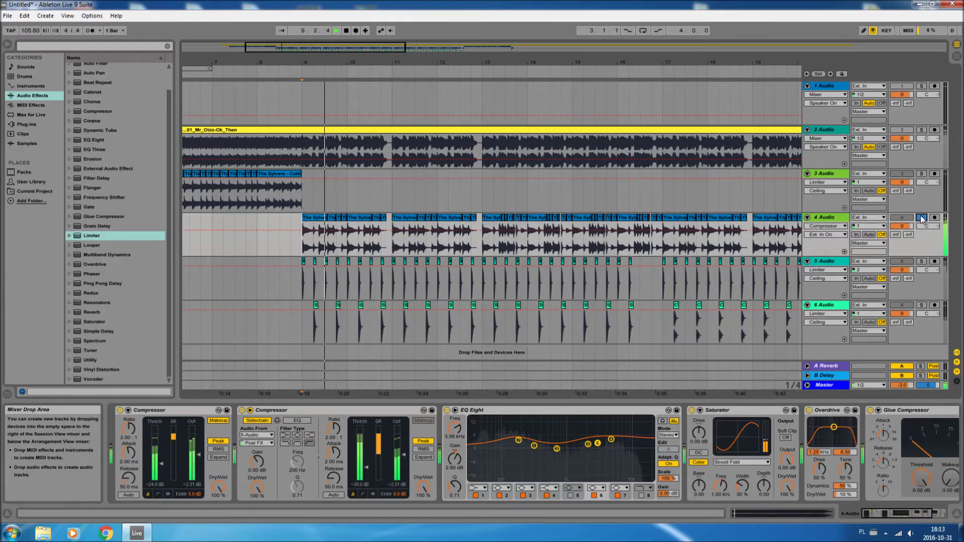
pyautogui.click(922, 218)
pyautogui.press('space')
pyautogui.press('space')
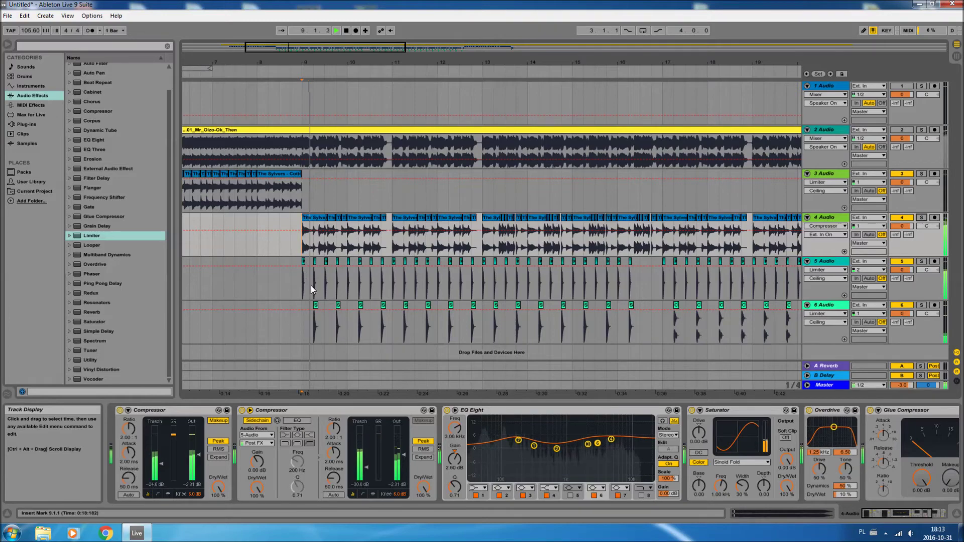
# Compare the start of the first snare clip on track 6 with the kick and the original waveform at 9.2.
pyautogui.click(316, 310)
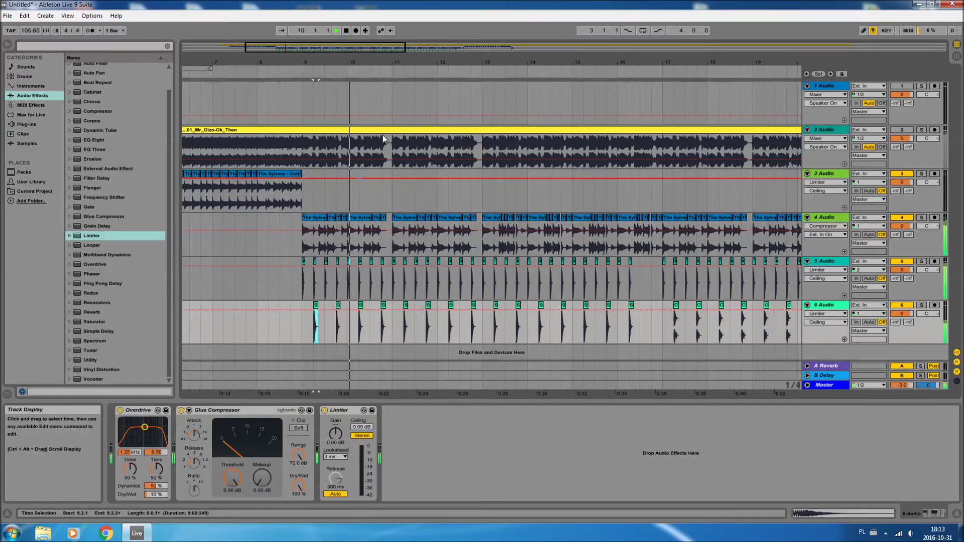
pyautogui.moveTo(449, 65); pyautogui.dragTo(447, 51)
pyautogui.moveTo(369, 321); pyautogui.dragTo(520, 326)
pyautogui.moveTo(355, 72); pyautogui.dragTo(405, 267)
pyautogui.moveTo(417, 68); pyautogui.dragTo(418, 102)
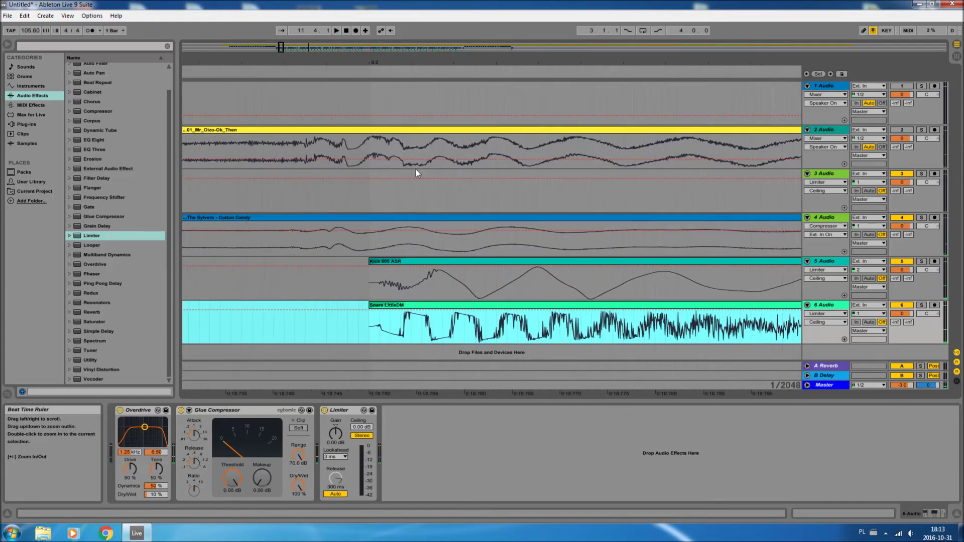
pyautogui.moveTo(404, 307); pyautogui.dragTo(372, 308)
# Play from 16.3.1 to check the clap section, and return the insert marker to 4.1.1 on track 3.
pyautogui.moveTo(516, 70)
pyautogui.mouseDown()
pyautogui.moveTo(513, 33)
pyautogui.moveTo(532, 25)
pyautogui.moveTo(591, 341)
pyautogui.mouseUp()
pyautogui.click(597, 334)
pyautogui.press('space')
pyautogui.moveTo(690, 62); pyautogui.dragTo(628, 46)
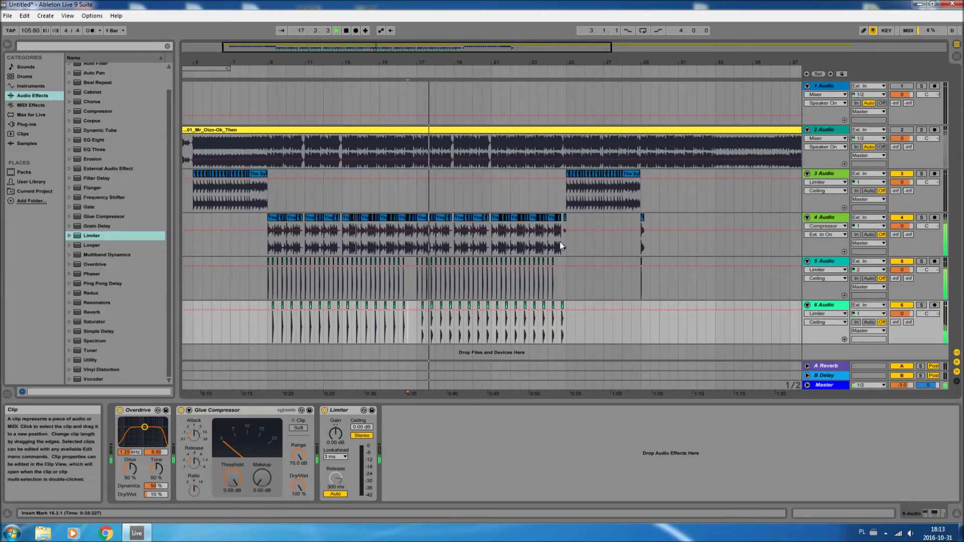
pyautogui.moveTo(415, 64); pyautogui.dragTo(415, 56)
pyautogui.click(216, 206)
pyautogui.press('space')
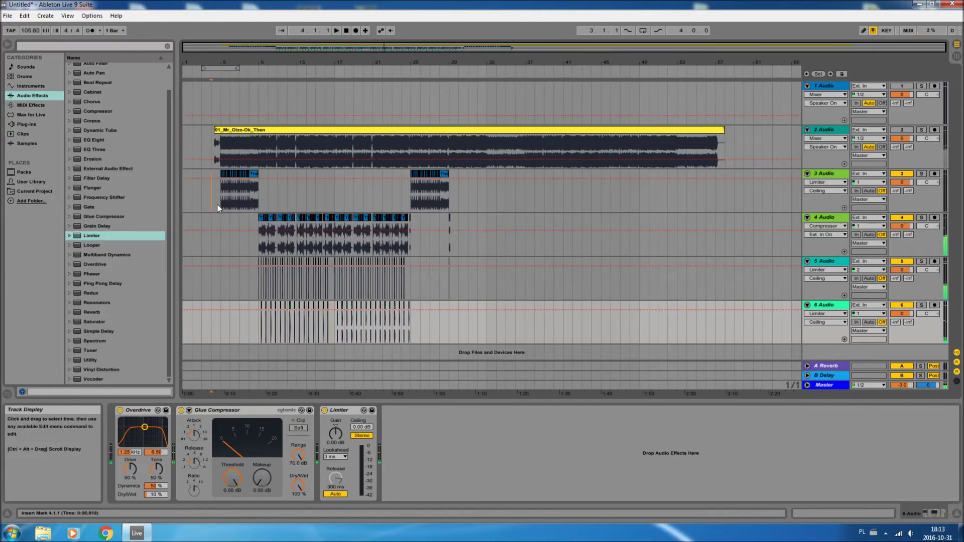
# Review the effect chains on tracks 5, 4 and 3.
pyautogui.click(308, 285)
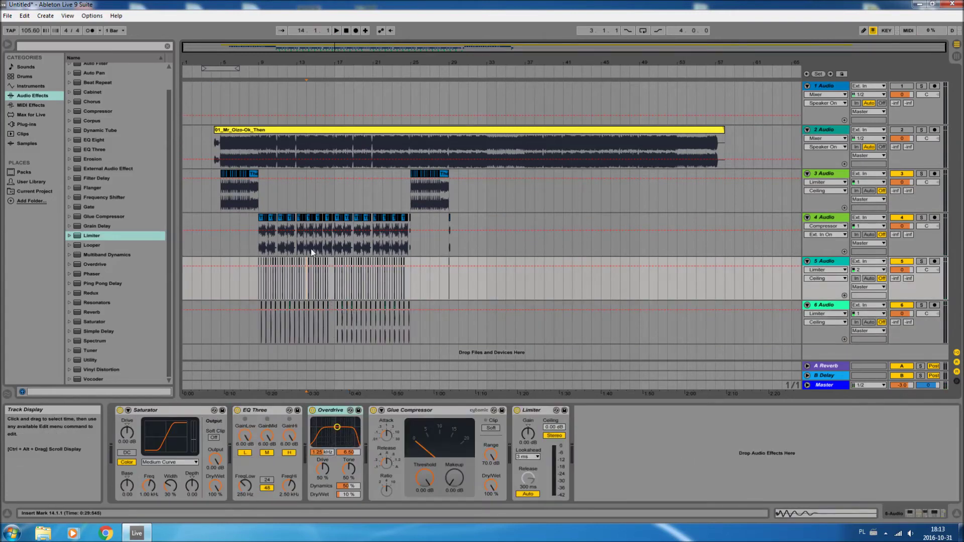
pyautogui.click(263, 251)
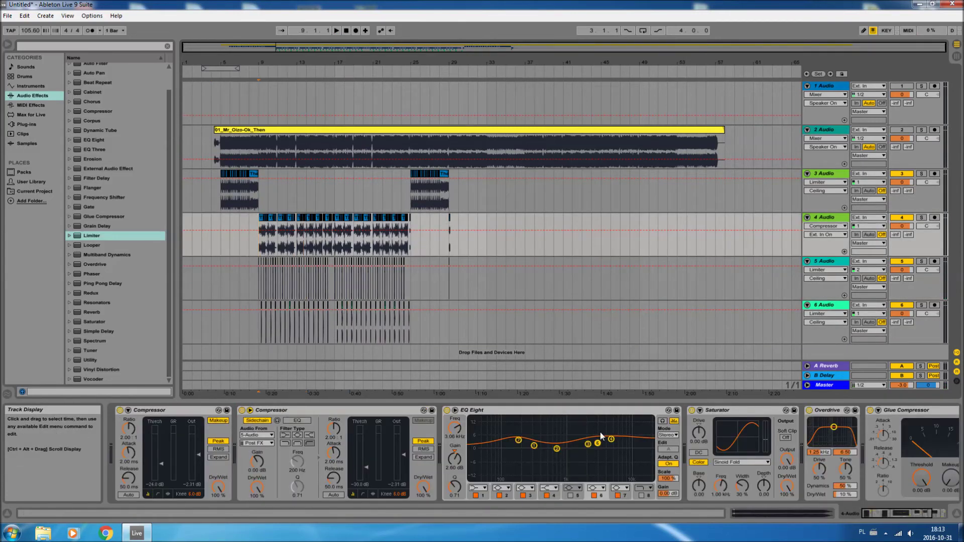
pyautogui.click(891, 515)
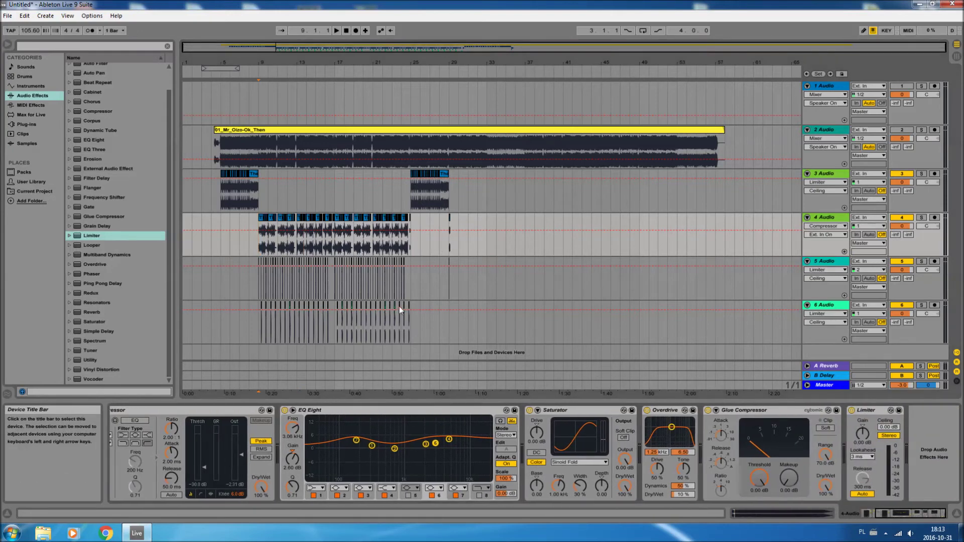
pyautogui.click(220, 200)
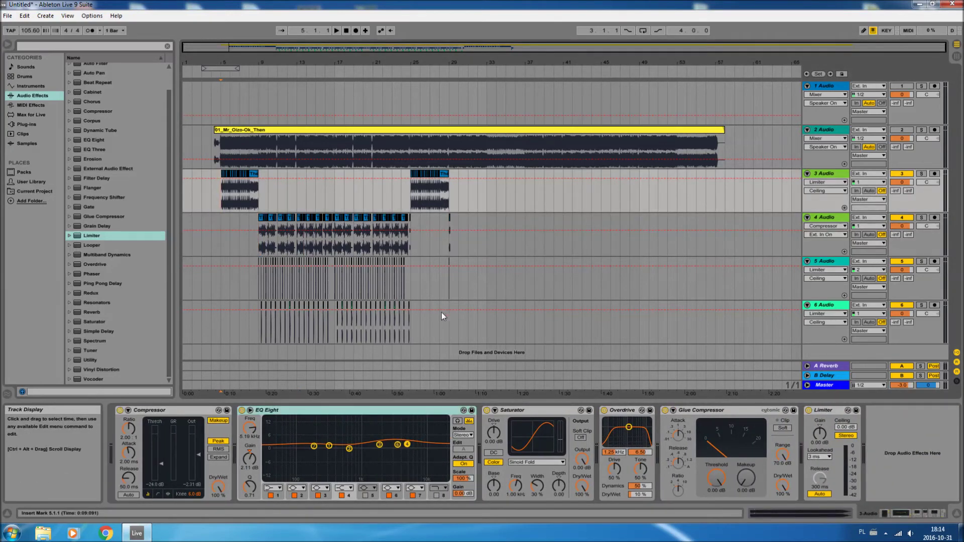
pyautogui.click(814, 384)
pyautogui.click(221, 198)
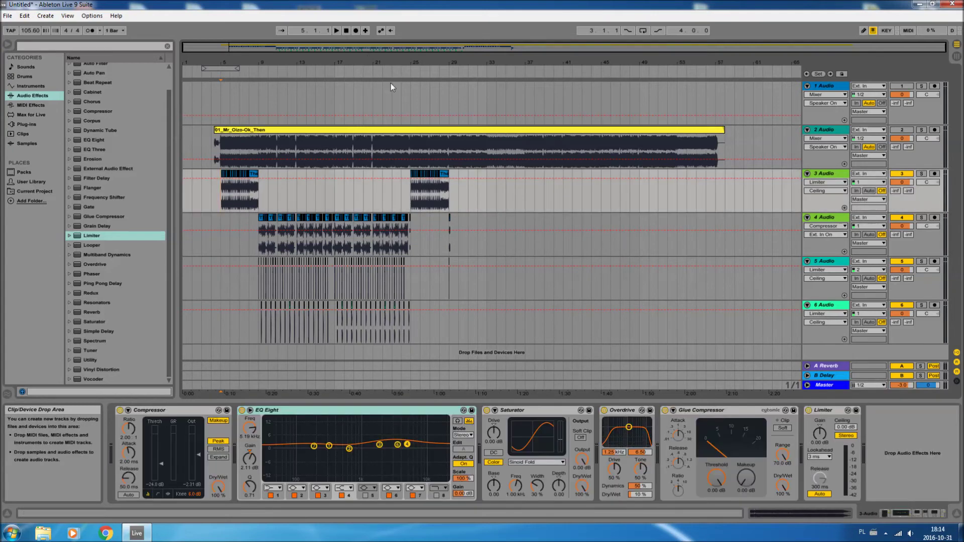
# Fold tracks 5 and 6 and play the arrangement from bar 5.
pyautogui.click(807, 305)
pyautogui.click(808, 261)
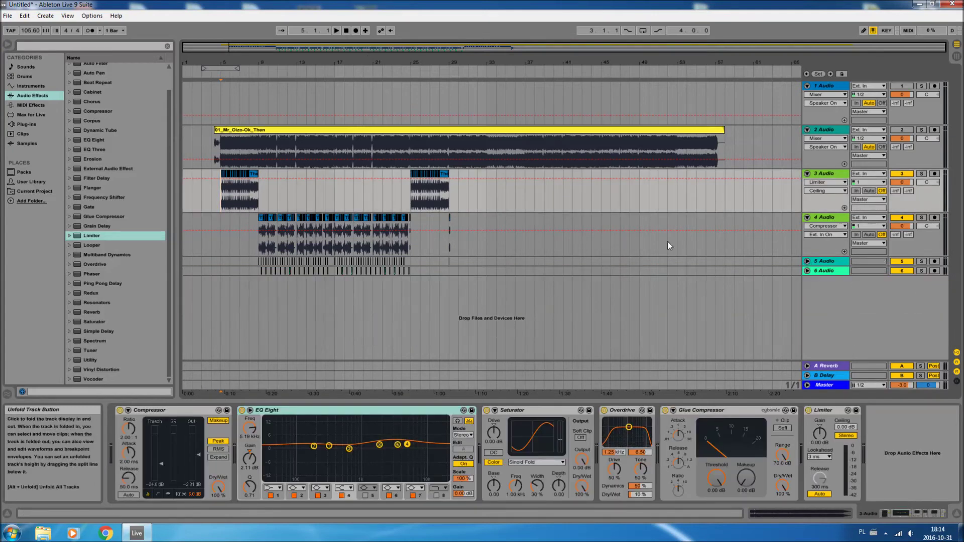
pyautogui.press('space')
pyautogui.moveTo(225, 64); pyautogui.dragTo(227, 93)
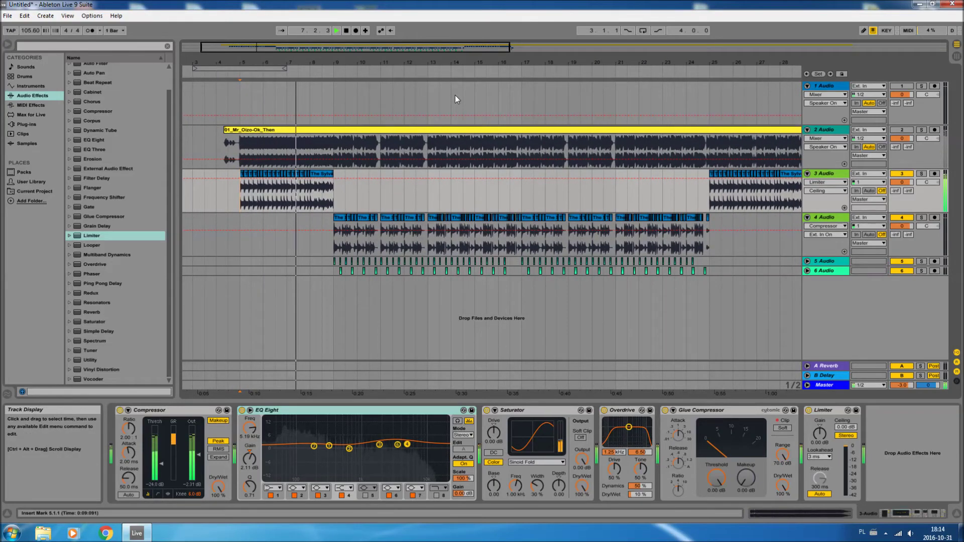
# Solo track 4, play it from bar 13 and display its clip fades.
pyautogui.click(428, 227)
pyautogui.press('space')
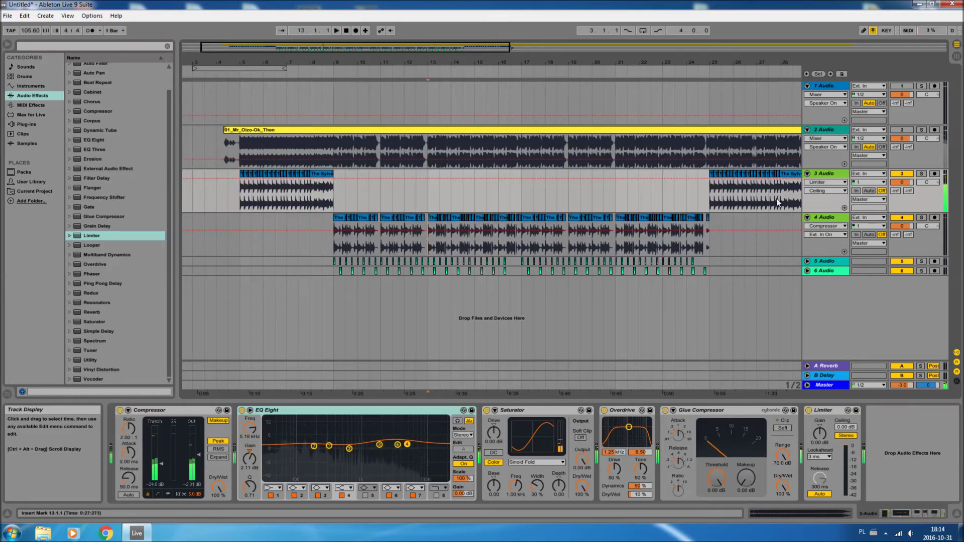
pyautogui.click(826, 218)
pyautogui.press('space')
pyautogui.click(827, 226)
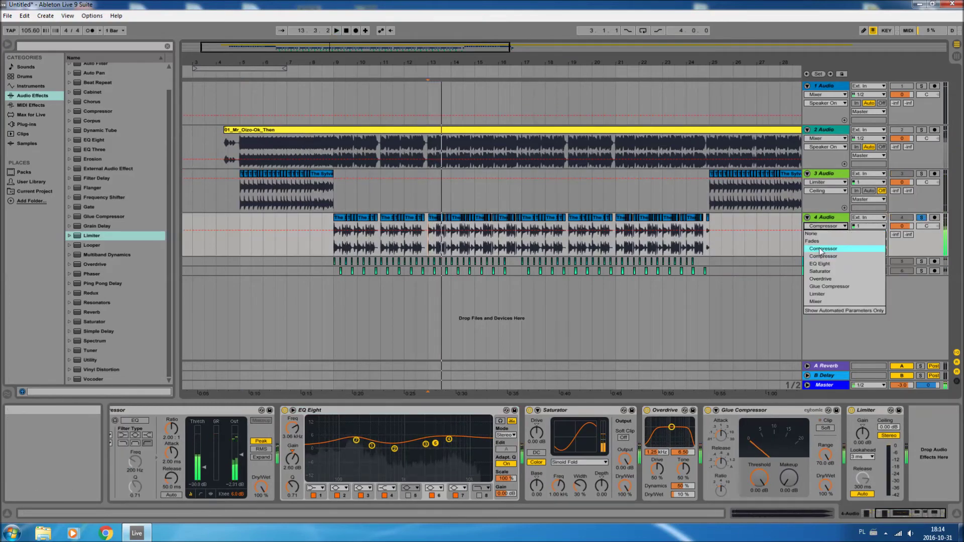
pyautogui.click(812, 241)
# Replay the soloed slices from 13.1.1 while examining their fades on track 4.
pyautogui.moveTo(459, 60); pyautogui.dragTo(418, 189)
pyautogui.press('space')
pyautogui.press('space')
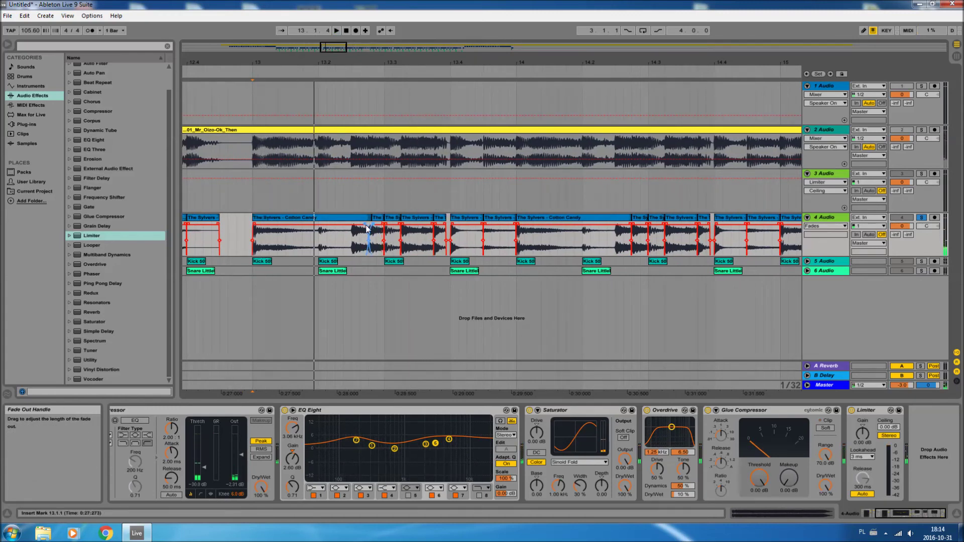
pyautogui.press('space')
pyautogui.press('space')
pyautogui.press('space')
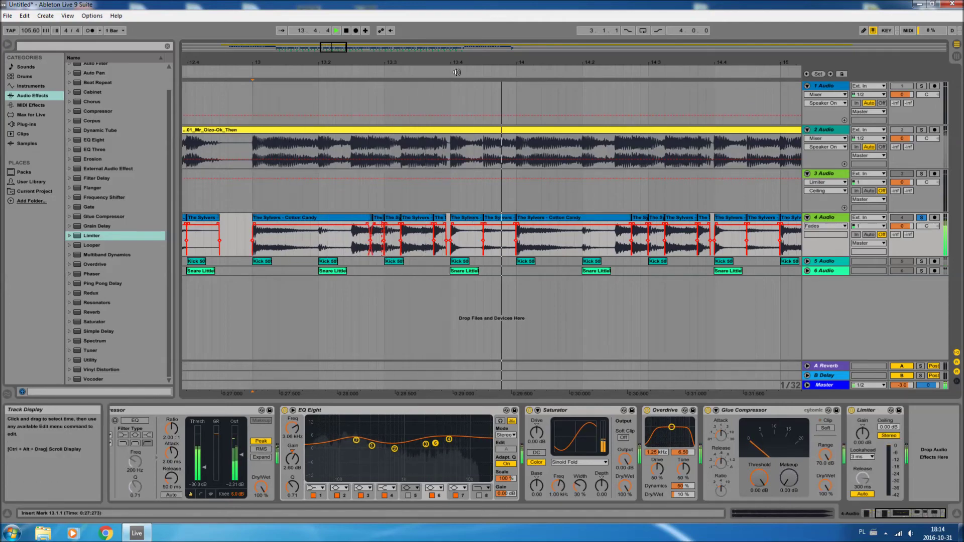
# Play track 4 from 12.2.1 and set its automation display to None.
pyautogui.press('-')
pyautogui.press('-')
pyautogui.press('-')
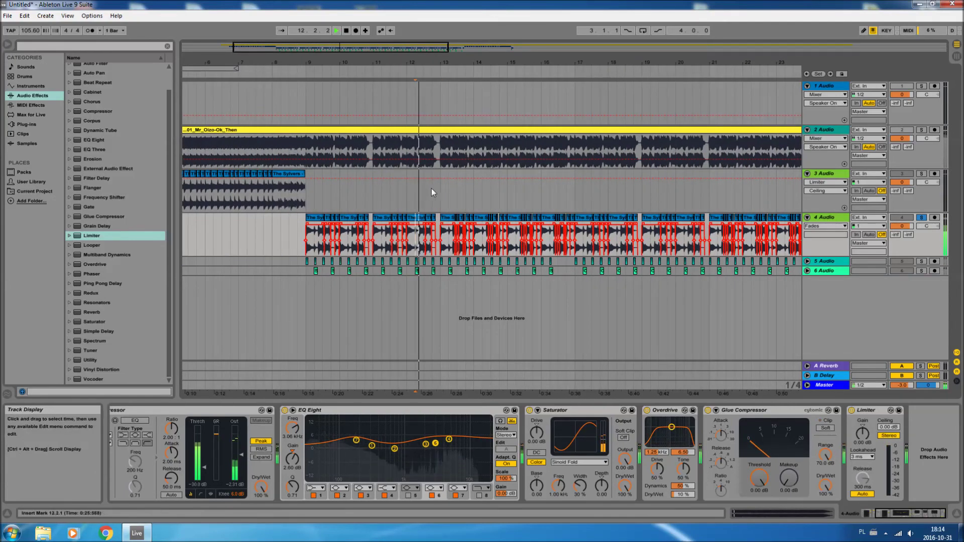
pyautogui.moveTo(445, 66); pyautogui.dragTo(418, 95)
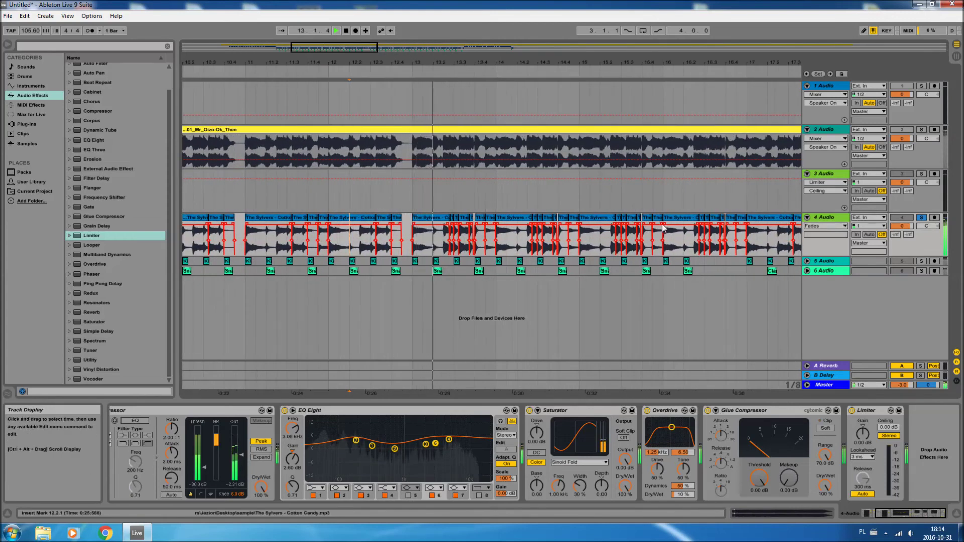
pyautogui.click(827, 226)
pyautogui.click(816, 227)
pyautogui.click(423, 244)
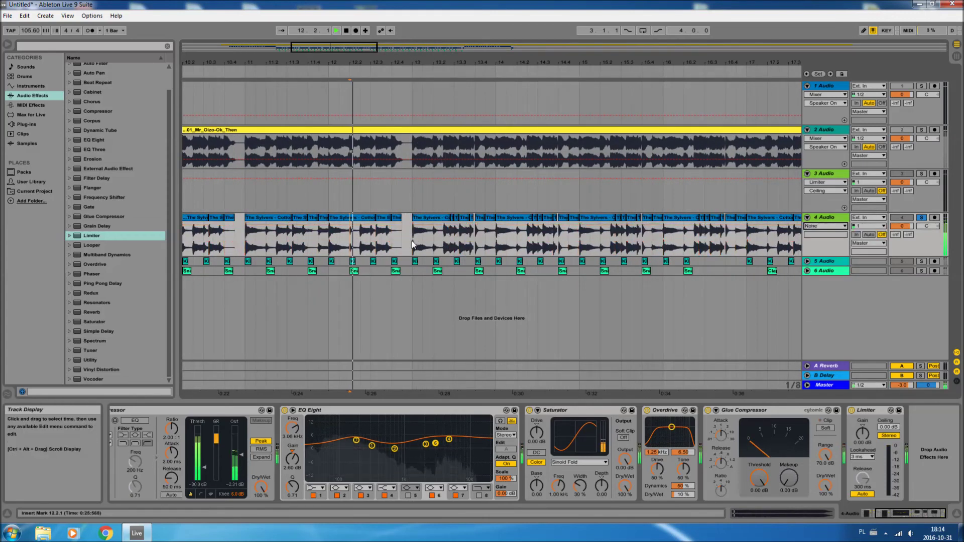
# Select successive slice groups on track 4 between bars 13 and 17 to examine the repeated pattern.
pyautogui.moveTo(417, 246); pyautogui.dragTo(519, 241)
pyautogui.moveTo(497, 244); pyautogui.dragTo(663, 243)
pyautogui.moveTo(553, 67); pyautogui.dragTo(554, 60)
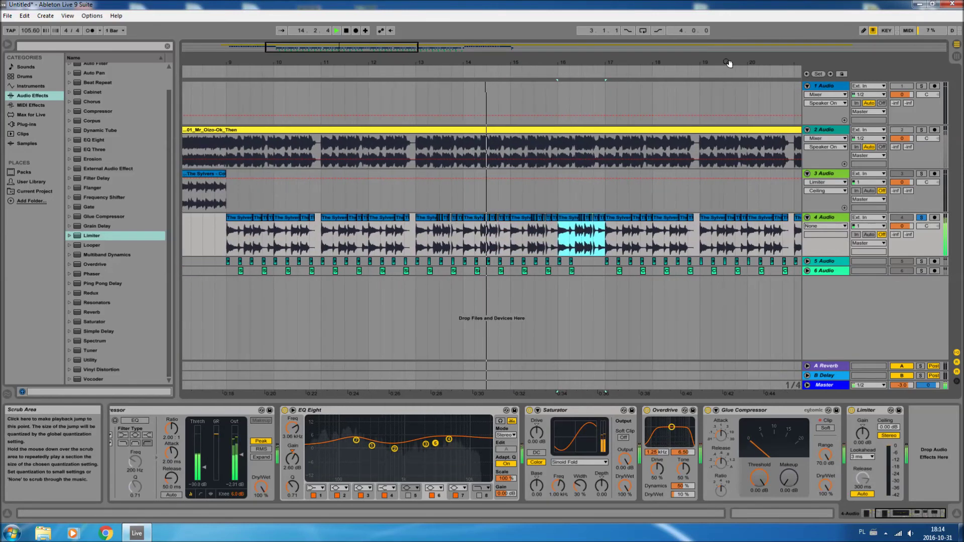
pyautogui.moveTo(732, 60); pyautogui.dragTo(506, 61)
# Play track 4 from 20.4.3 and go through its slice groups from bar 21 to the last slice at 24.4.
pyautogui.click(551, 241)
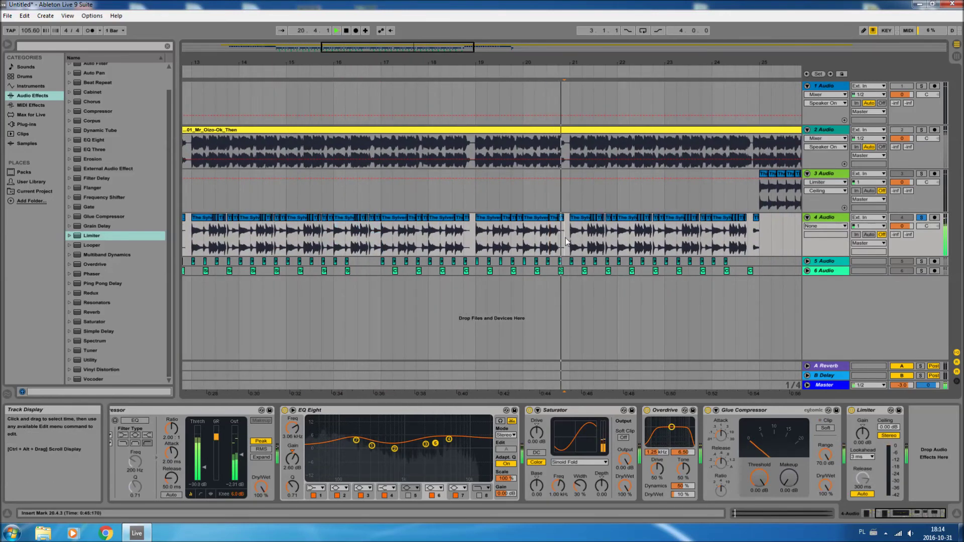
pyautogui.moveTo(580, 243); pyautogui.dragTo(617, 243)
pyautogui.hotkey('ctrl', 'd')
pyautogui.hotkey('ctrl', 'd')
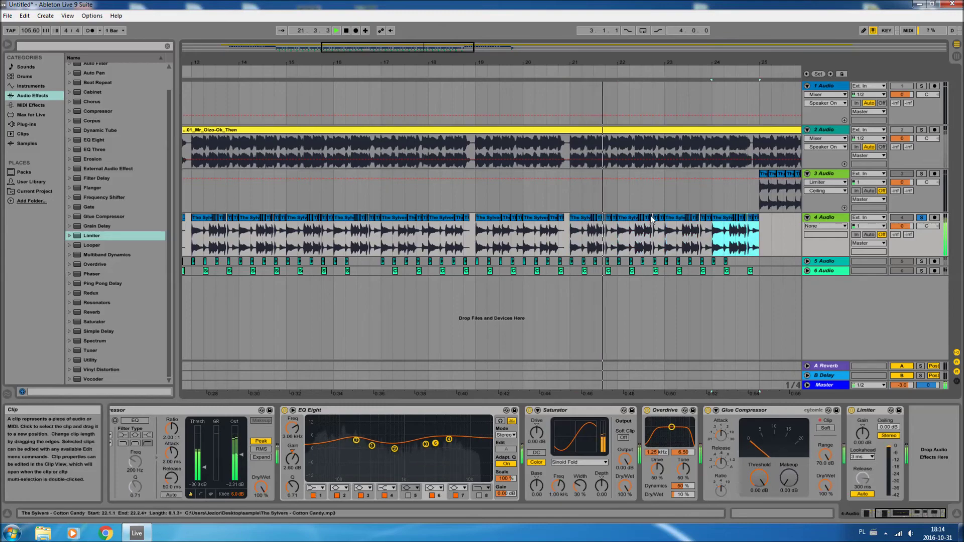
pyautogui.click(751, 236)
pyautogui.moveTo(745, 65); pyautogui.dragTo(207, 215)
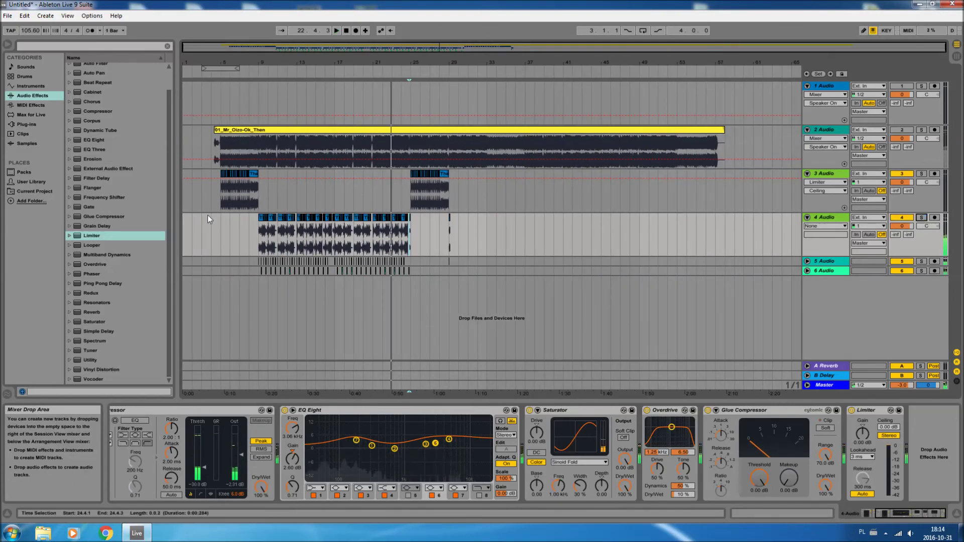
# Play from bar 5 and delete the original 01_Mr_Oizo-Ok_Then clip together with its track 2.
pyautogui.click(233, 197)
pyautogui.press('space')
pyautogui.press('space')
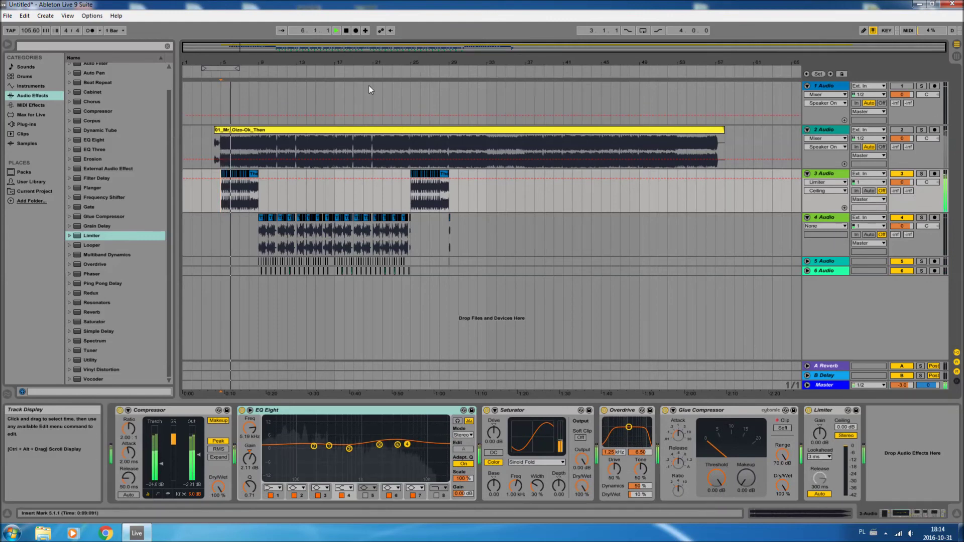
pyautogui.click(636, 129)
pyautogui.press('Delete')
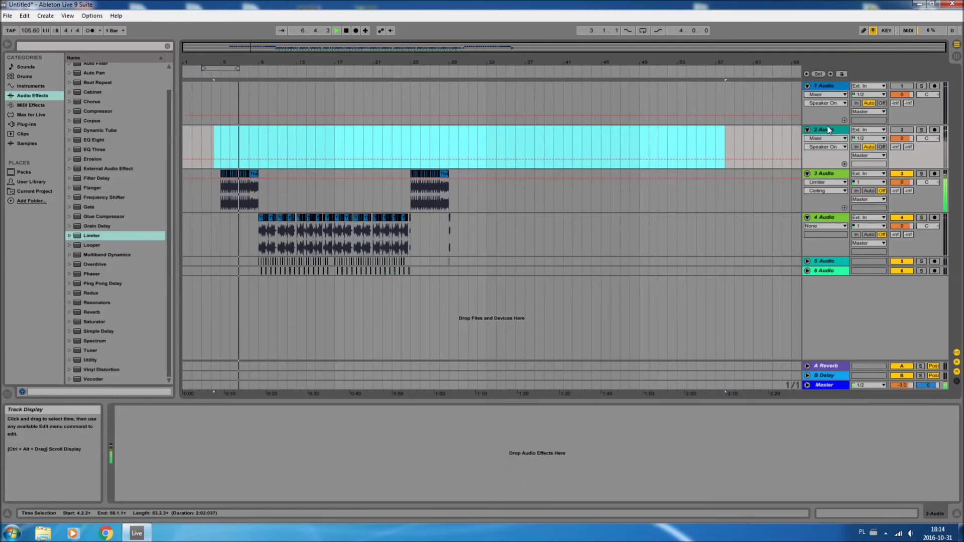
pyautogui.press('Delete')
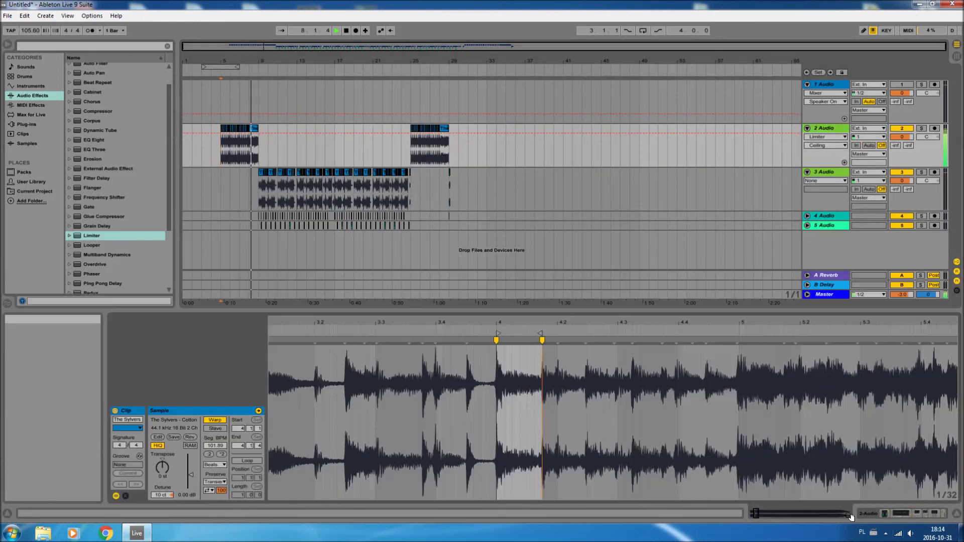
# Inspect the first sample clip on track 2, followed by the opening clip and full effect chain of track 3.
pyautogui.doubleClick(226, 151)
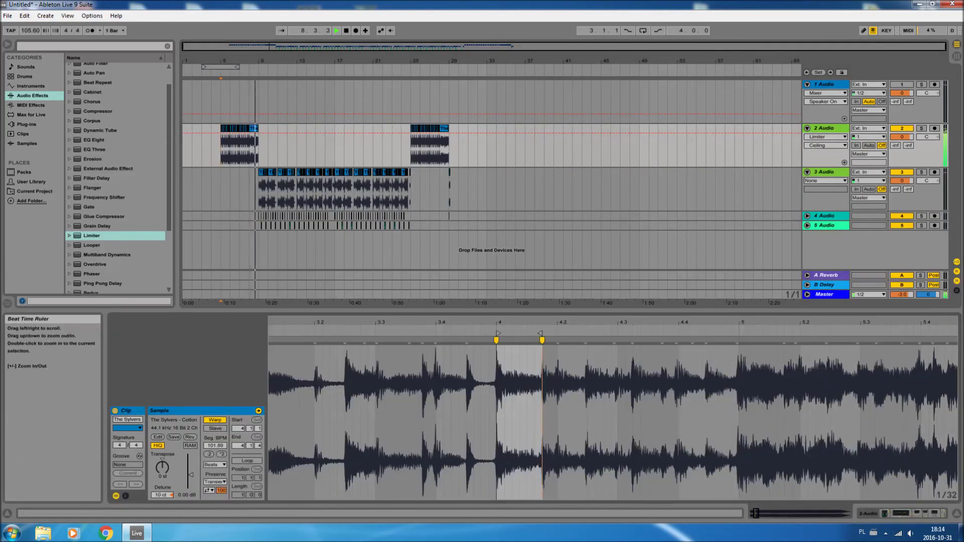
pyautogui.press('+')
pyautogui.click(337, 193)
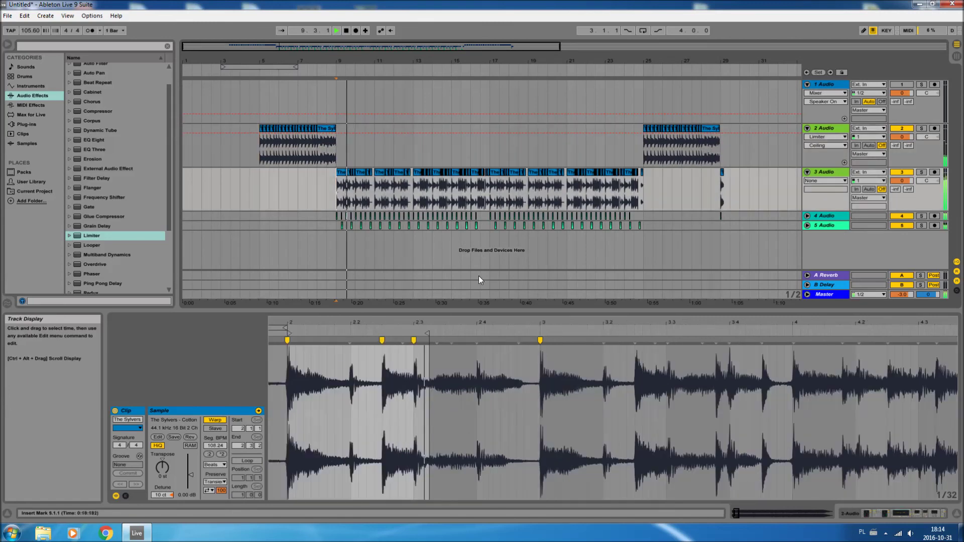
pyautogui.hotkey('shift', 'Tab')
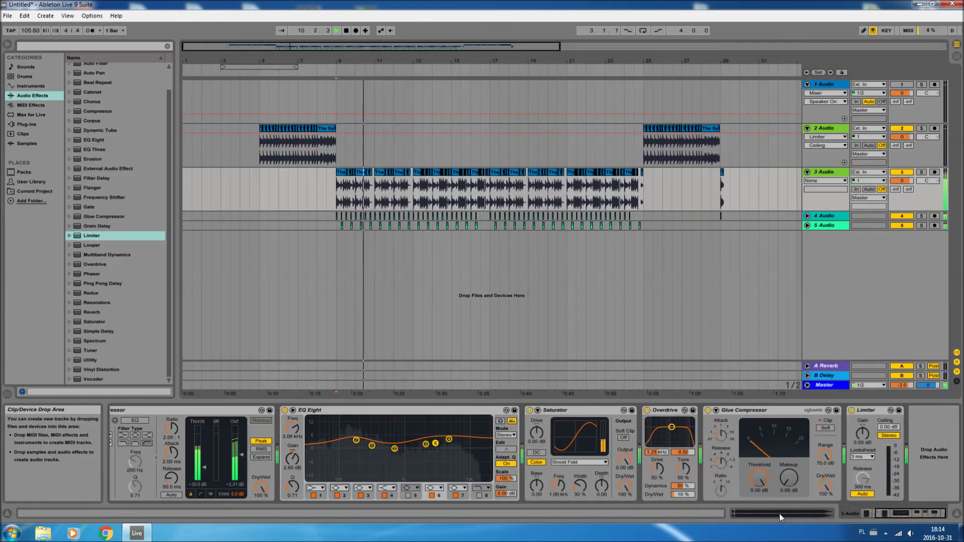
pyautogui.moveTo(906, 514); pyautogui.dragTo(879, 512)
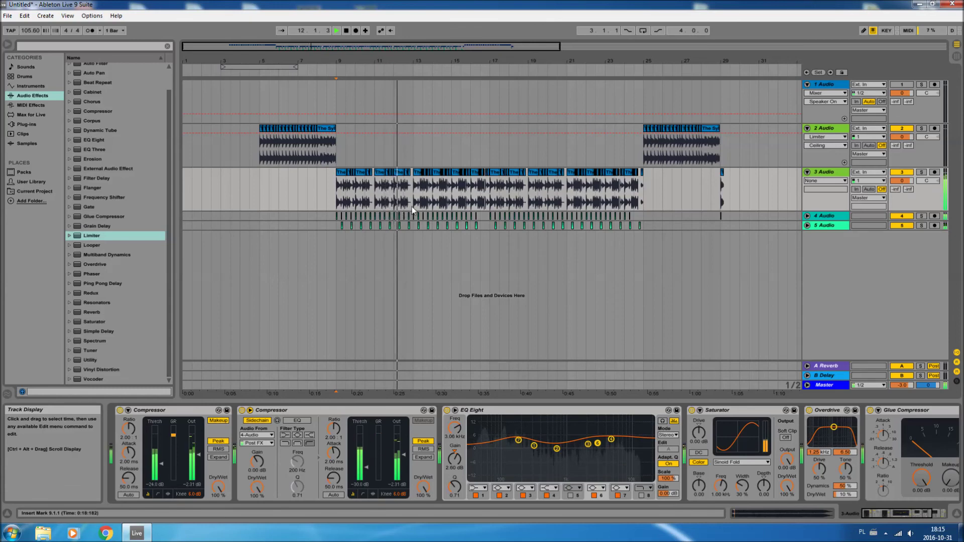
# Listen through the finished arrangement past bar 25 and place the insert marker at 25.3.1 on track 3.
pyautogui.moveTo(475, 61); pyautogui.dragTo(472, 113)
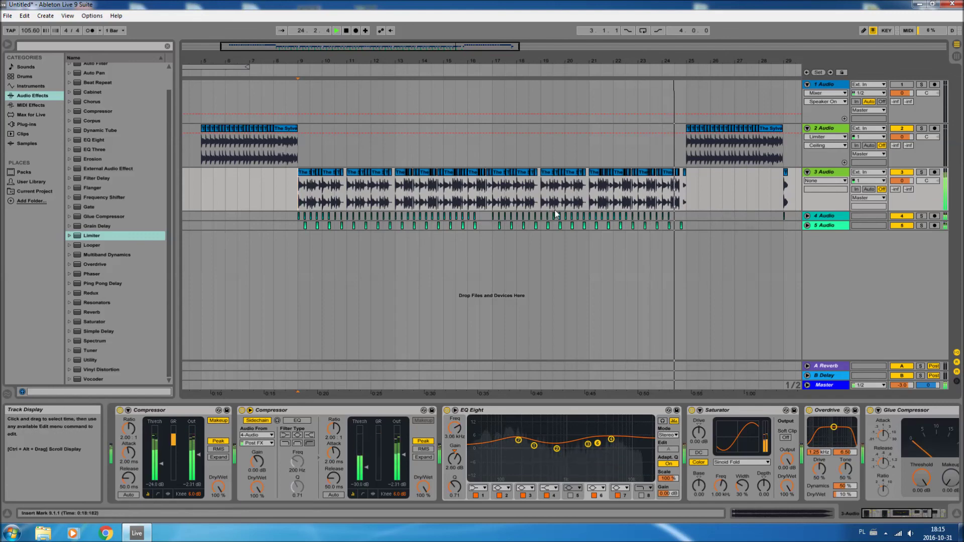
pyautogui.moveTo(775, 61); pyautogui.dragTo(722, 58)
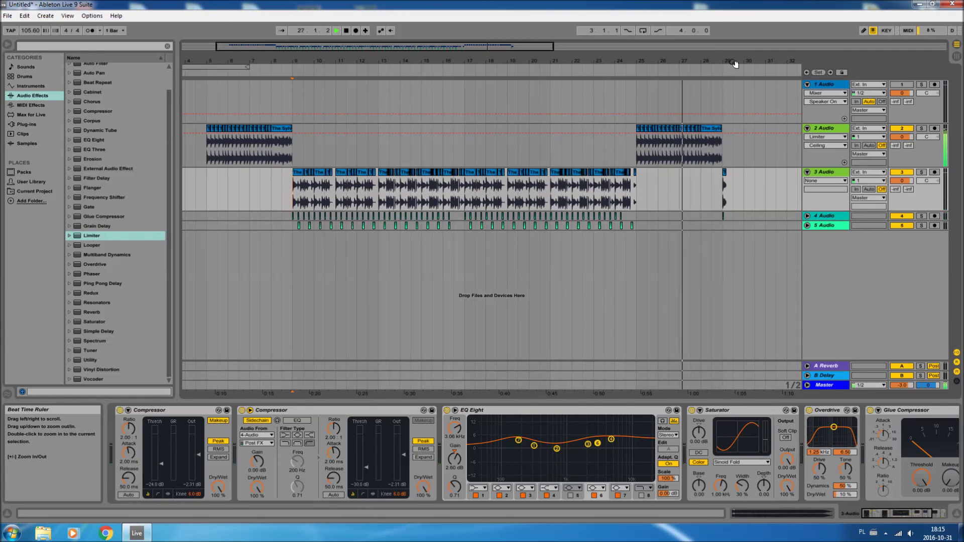
pyautogui.click(650, 191)
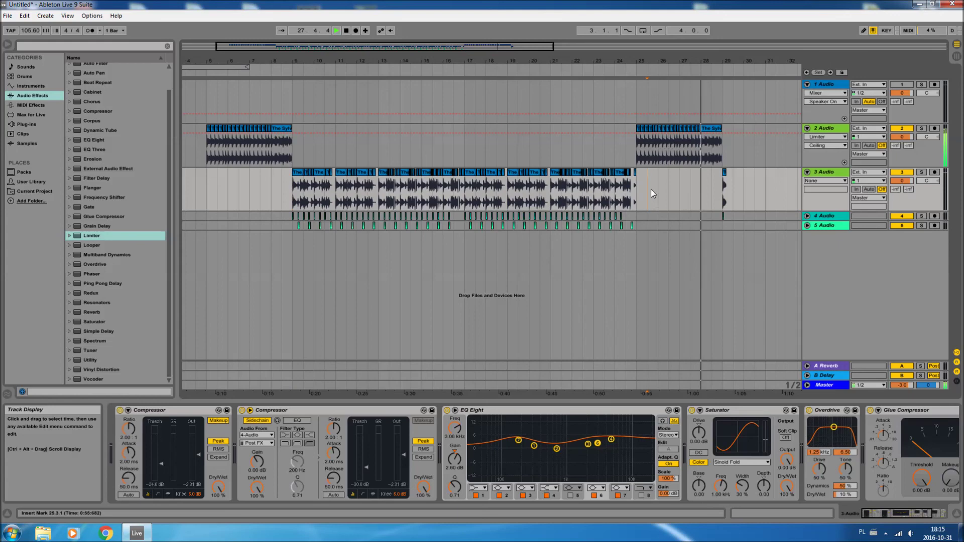